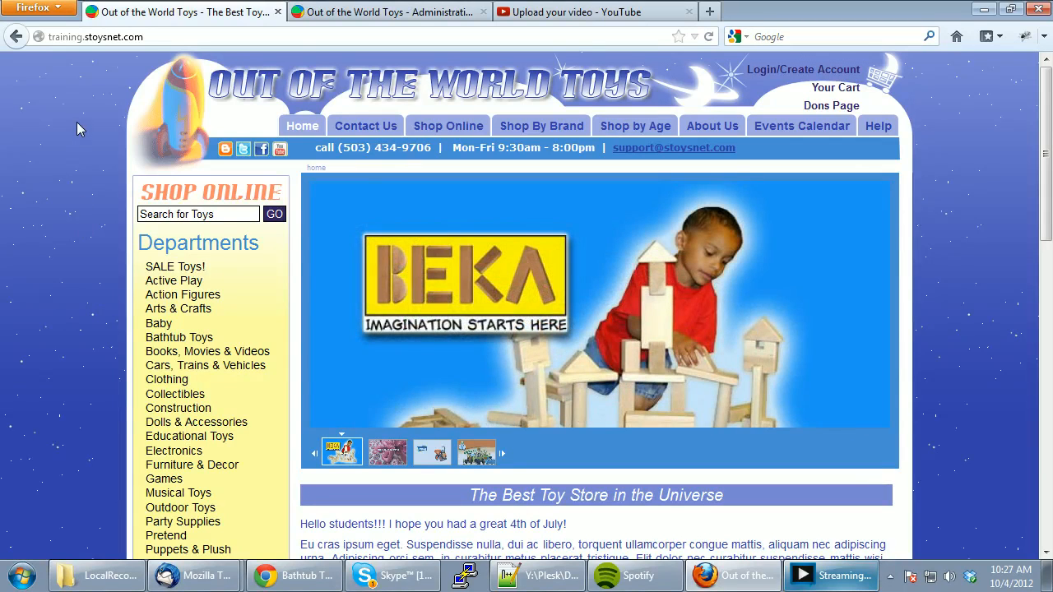
# Open the store's About Us page and look over its content and web address
pyautogui.scroll(-2, 77, 122)
pyautogui.scroll(2, 76, 122)
pyautogui.click(721, 125)
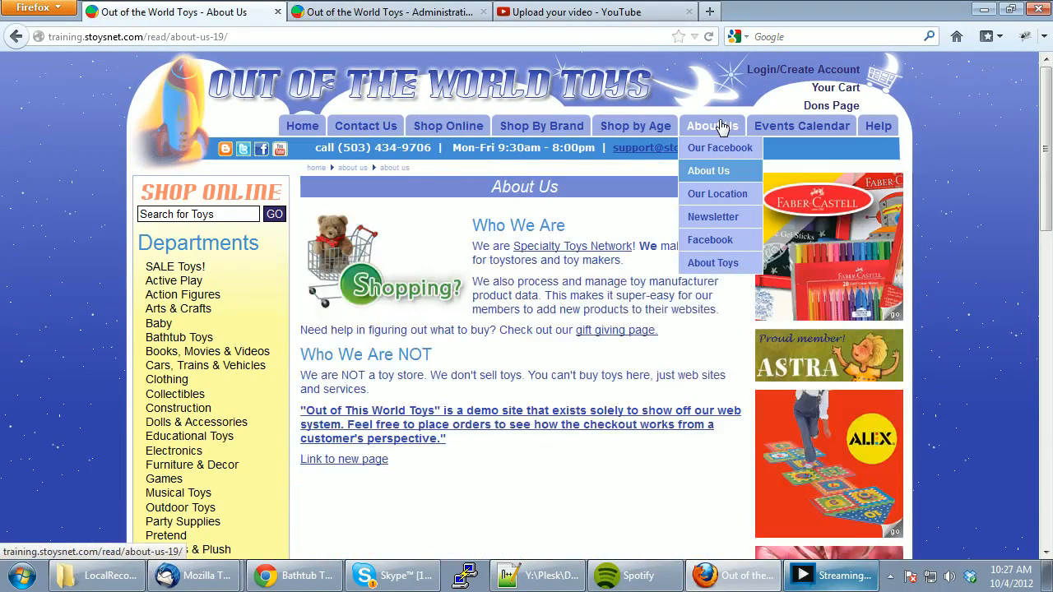
pyautogui.scroll(-4, 529, 428)
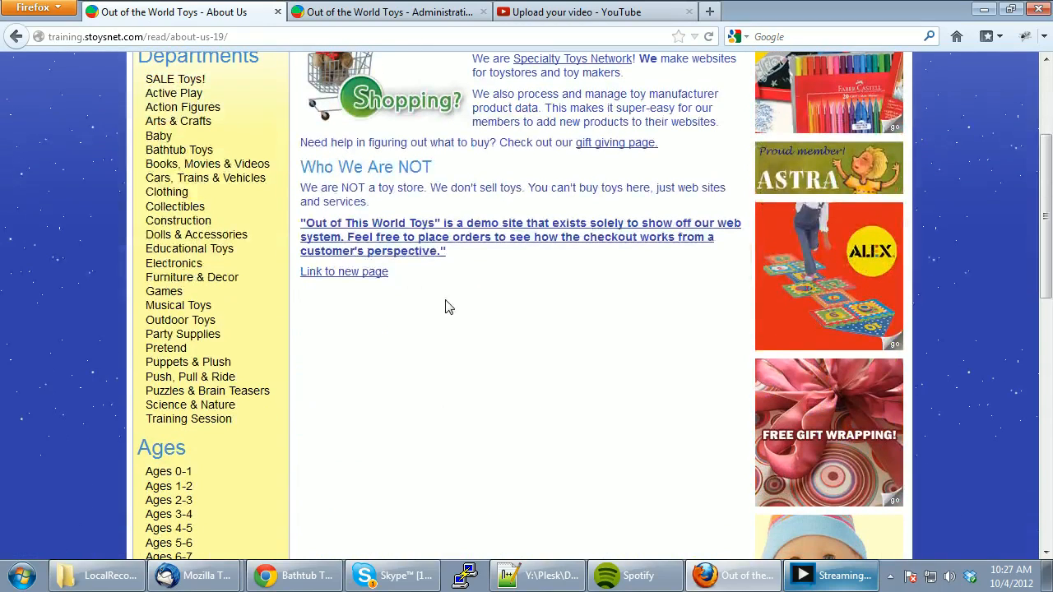
pyautogui.scroll(5, 497, 170)
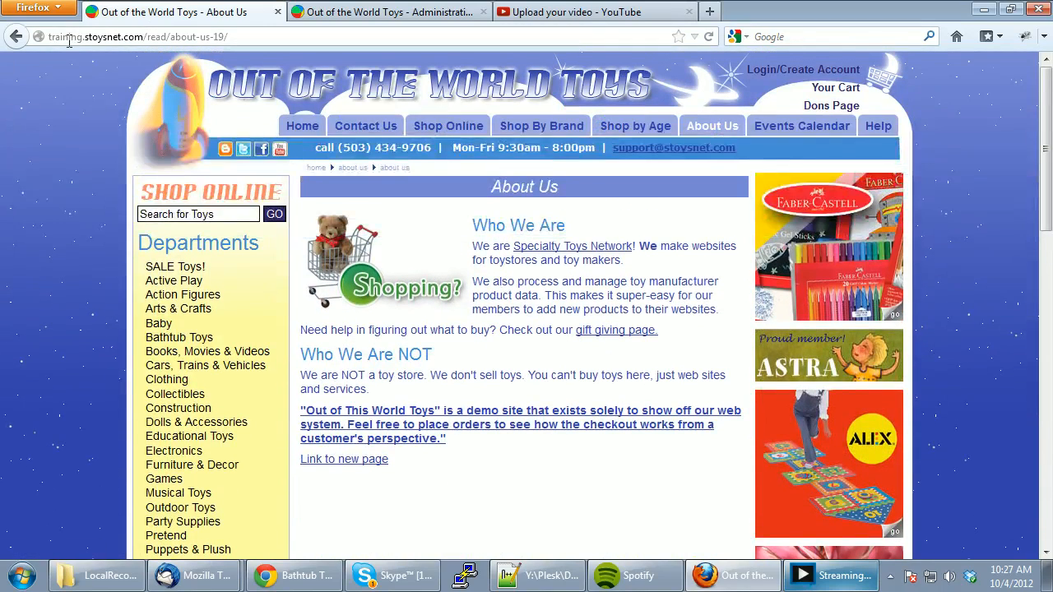
pyautogui.click(84, 37)
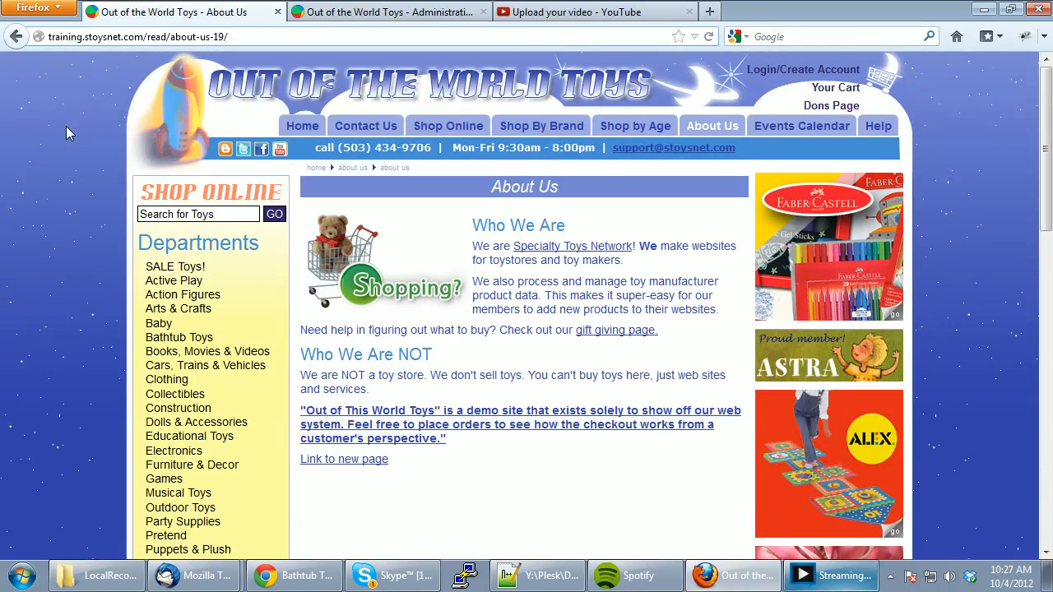
pyautogui.click(520, 370)
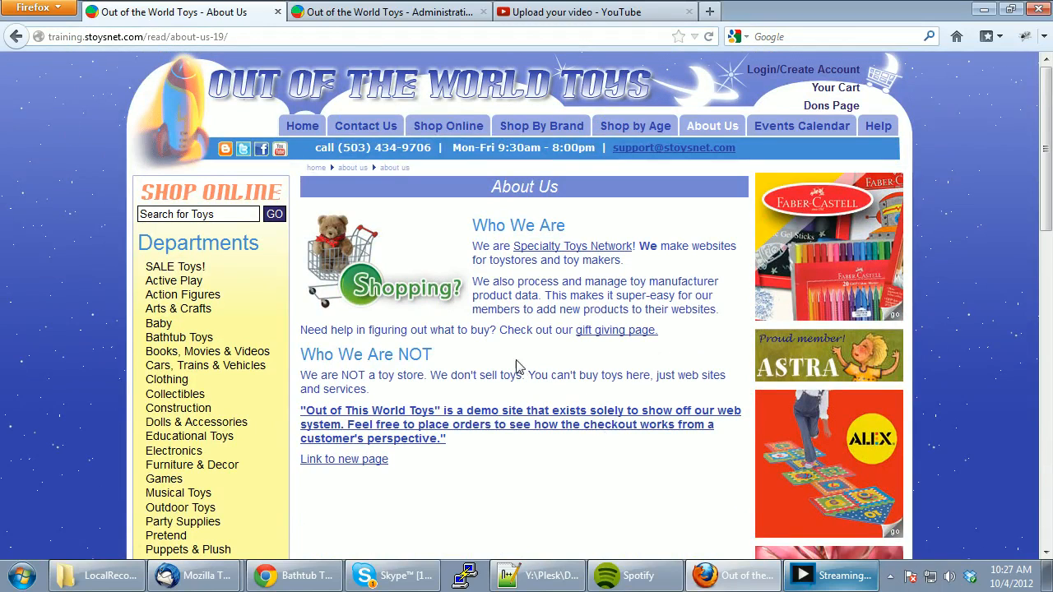
# Switch to the site administration and open the About Us item from the Static Content Manager for editing
pyautogui.click(387, 13)
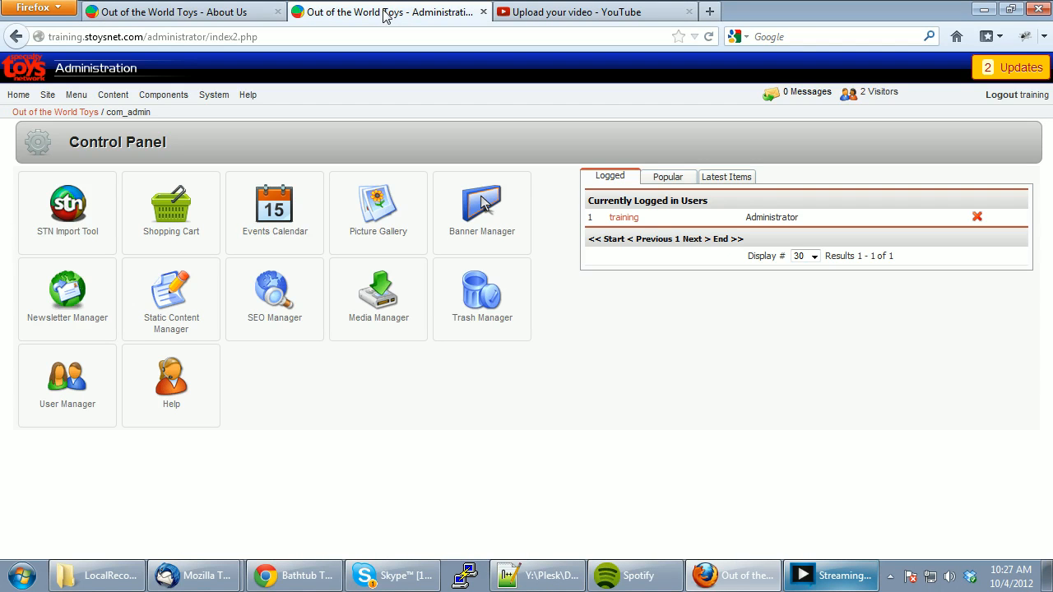
pyautogui.doubleClick(175, 36)
pyautogui.click(288, 37)
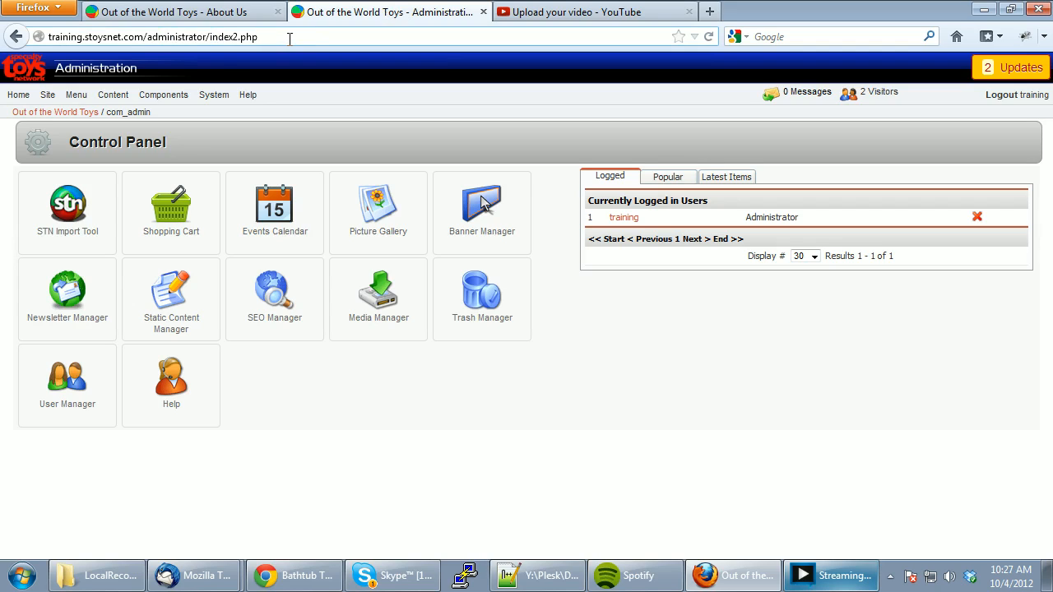
pyautogui.moveTo(265, 37); pyautogui.dragTo(50, 37)
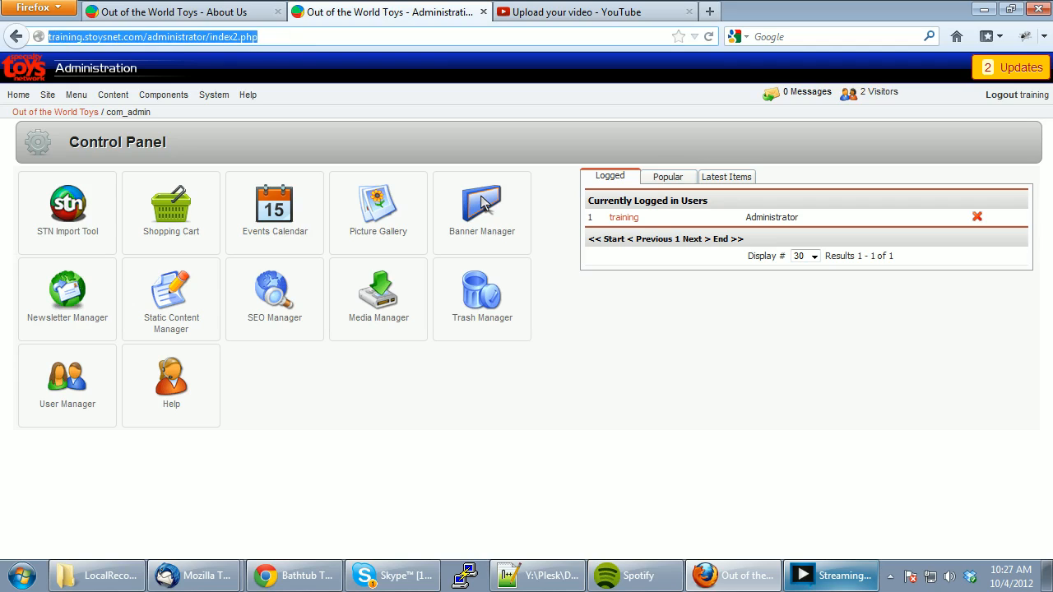
pyautogui.click(281, 36)
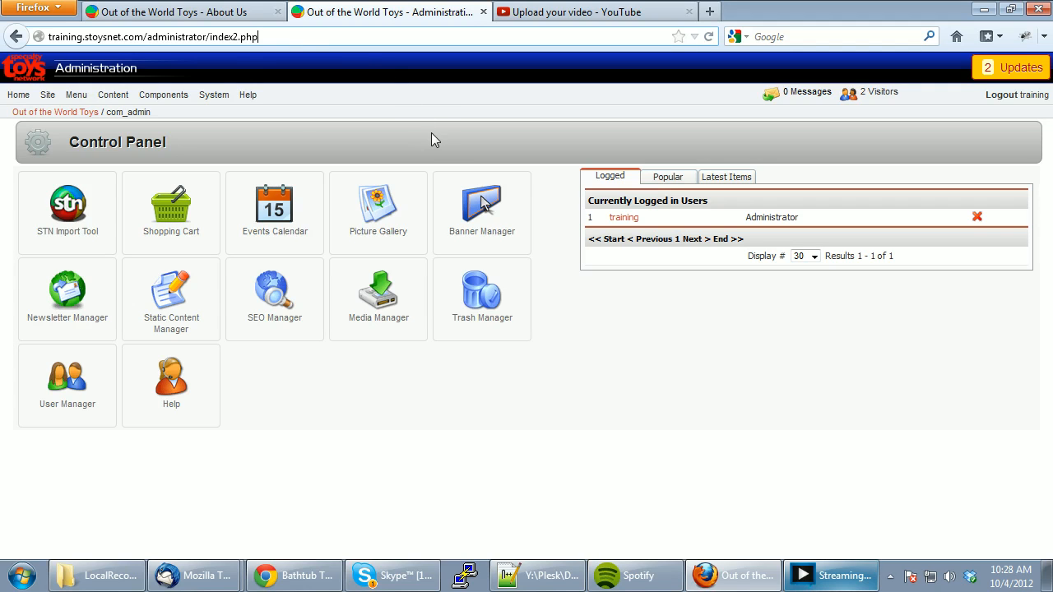
pyautogui.click(183, 294)
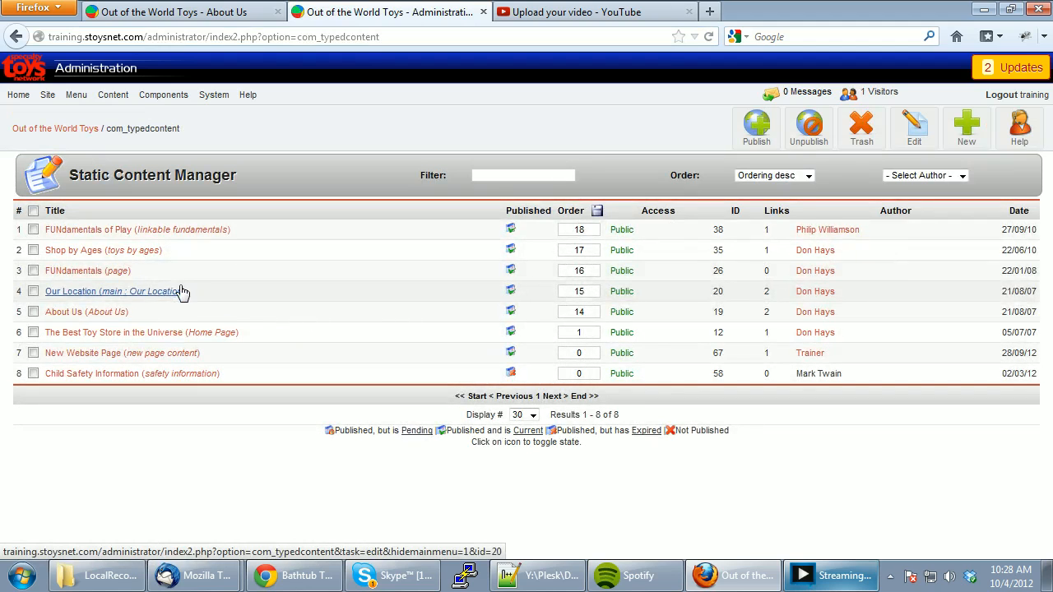
pyautogui.click(69, 314)
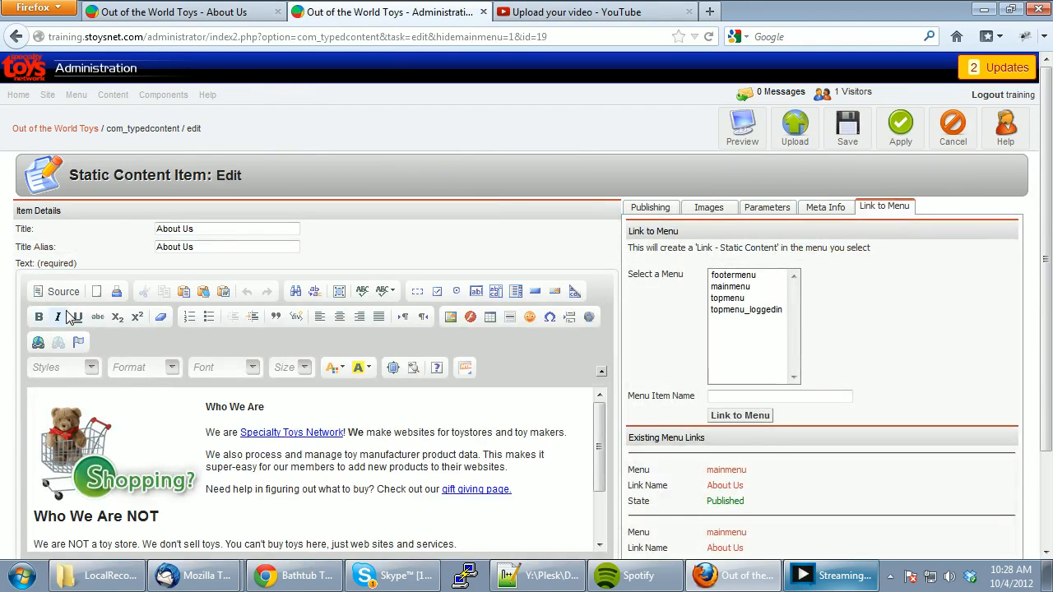
# Insert a horizontal line below the "Link to new page" link and add the text "Download PDF File" beneath it
pyautogui.click(385, 486)
pyautogui.scroll(-2, 386, 487)
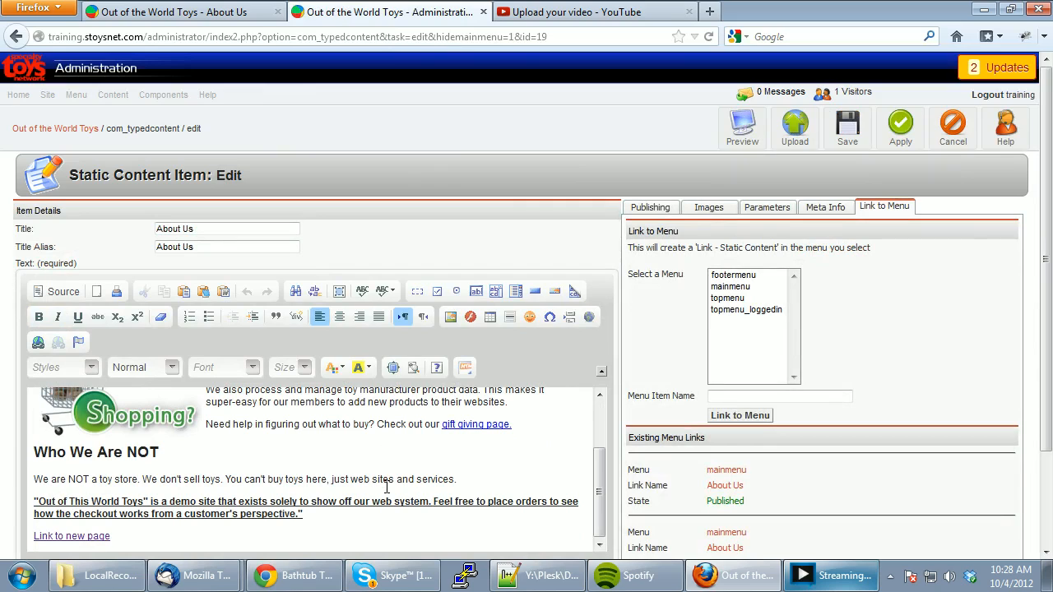
pyautogui.click(147, 542)
pyautogui.press('Return')
pyautogui.press('Return')
pyautogui.press('BackSpace')
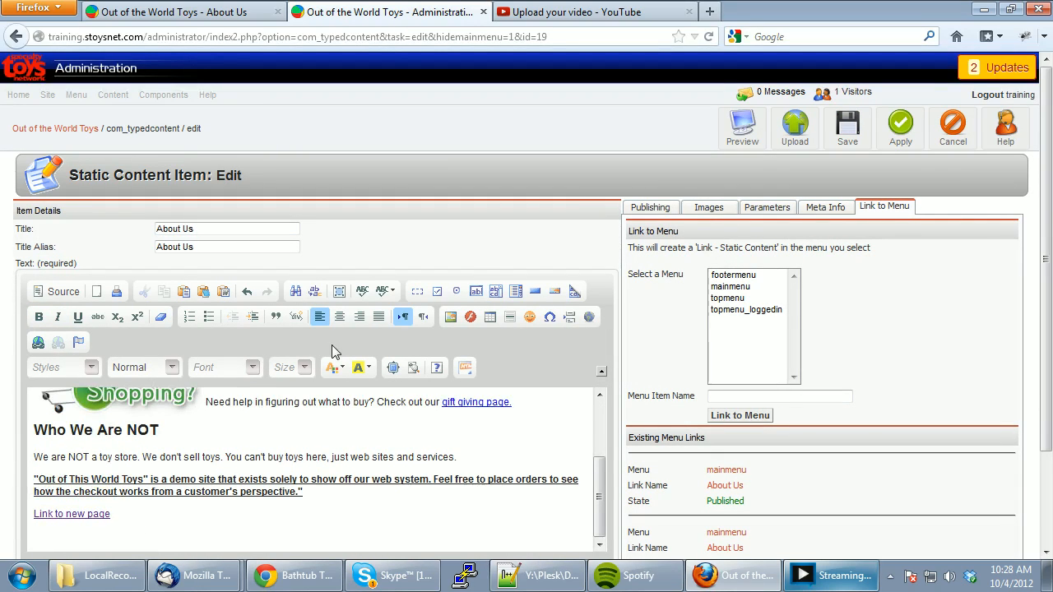
pyautogui.click(511, 322)
pyautogui.scroll(-3, 355, 428)
pyautogui.scroll(-2, 340, 482)
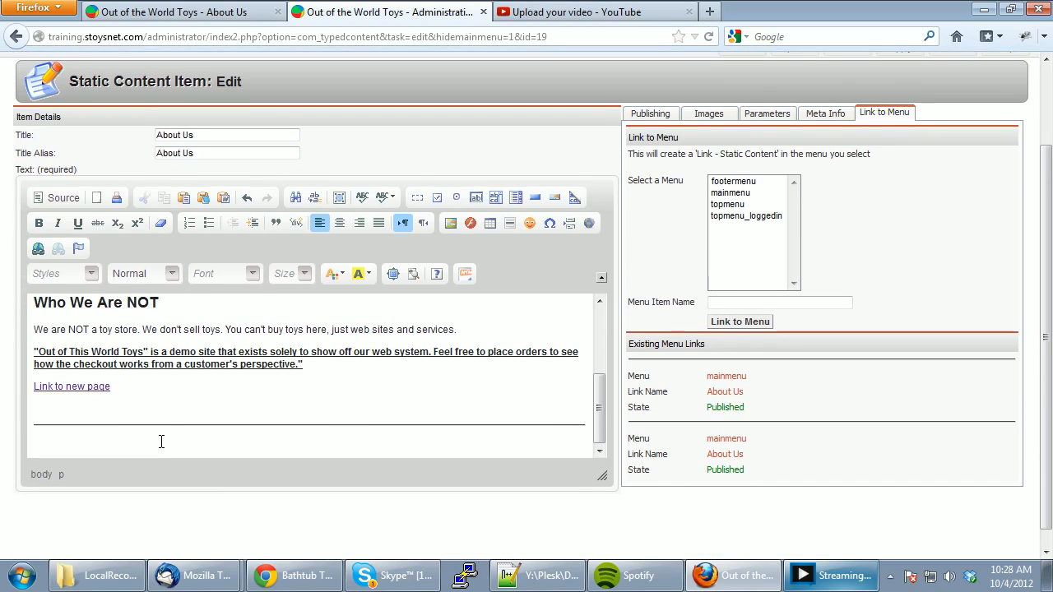
pyautogui.write('Download PDF File')
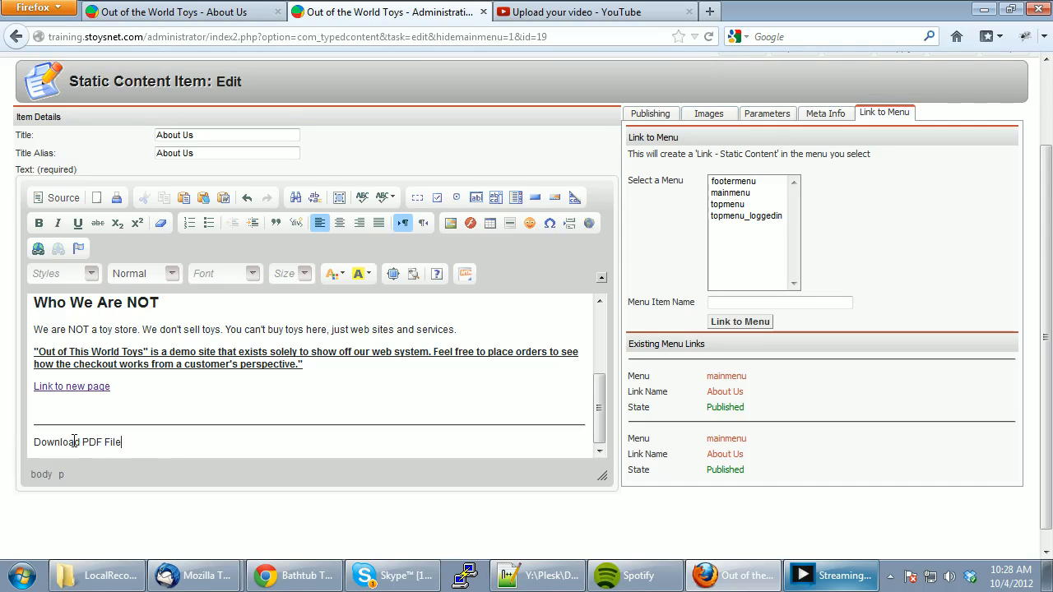
# Start a URL link on the "Download PDF File" text and bring up the server file browser for its target
pyautogui.moveTo(122, 443); pyautogui.dragTo(33, 446)
pyautogui.click(75, 446)
pyautogui.moveTo(121, 443); pyautogui.dragTo(32, 442)
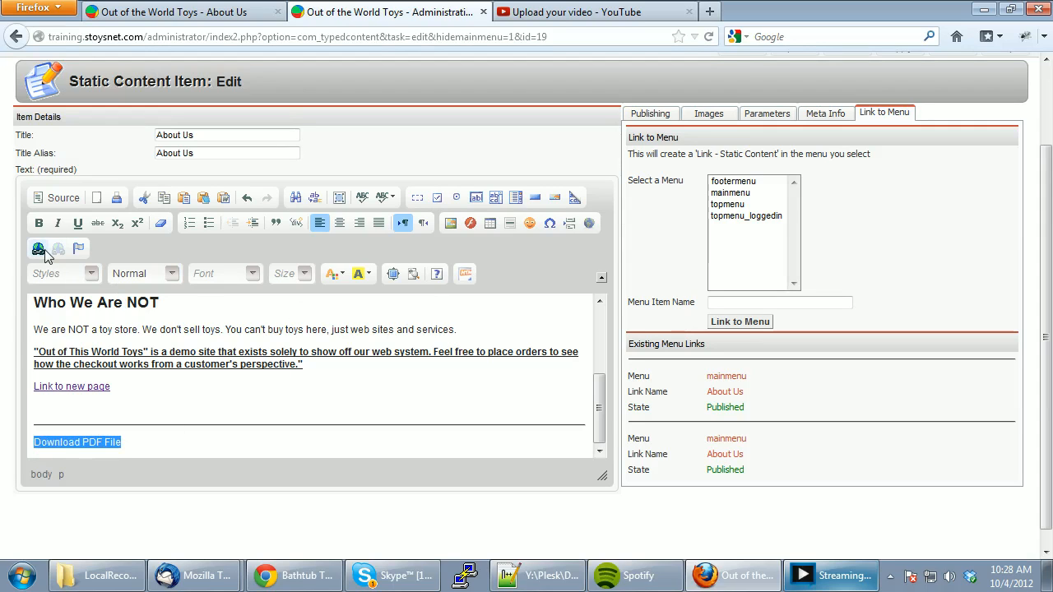
pyautogui.click(64, 442)
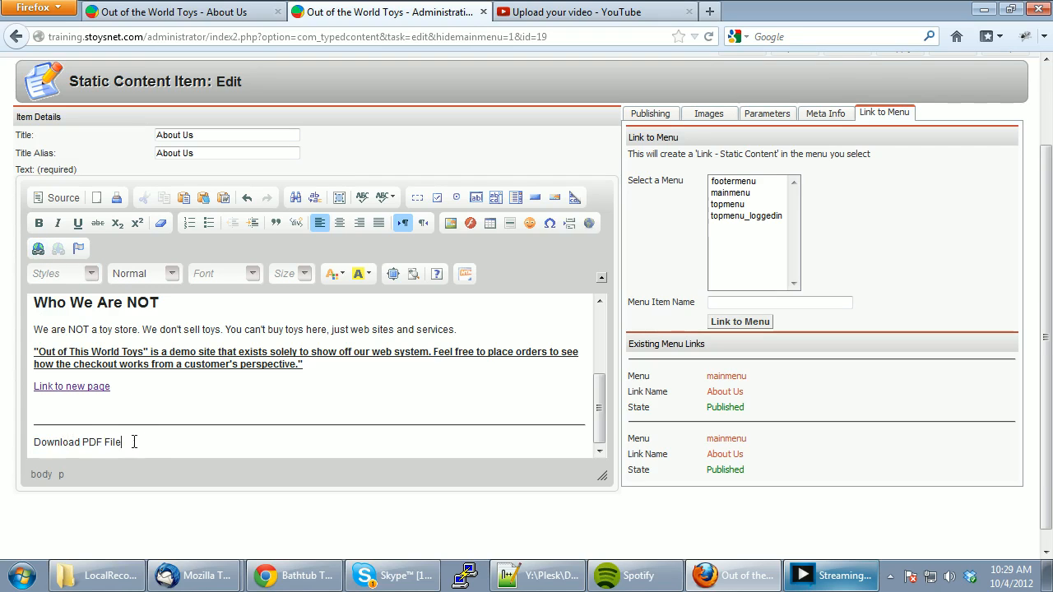
pyautogui.moveTo(123, 442); pyautogui.dragTo(36, 445)
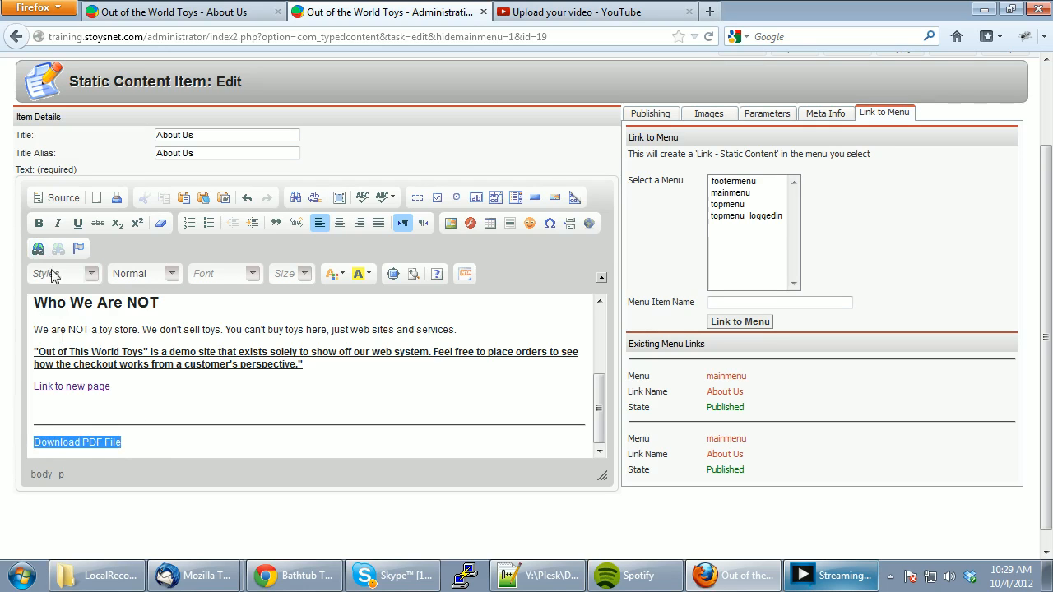
pyautogui.click(38, 248)
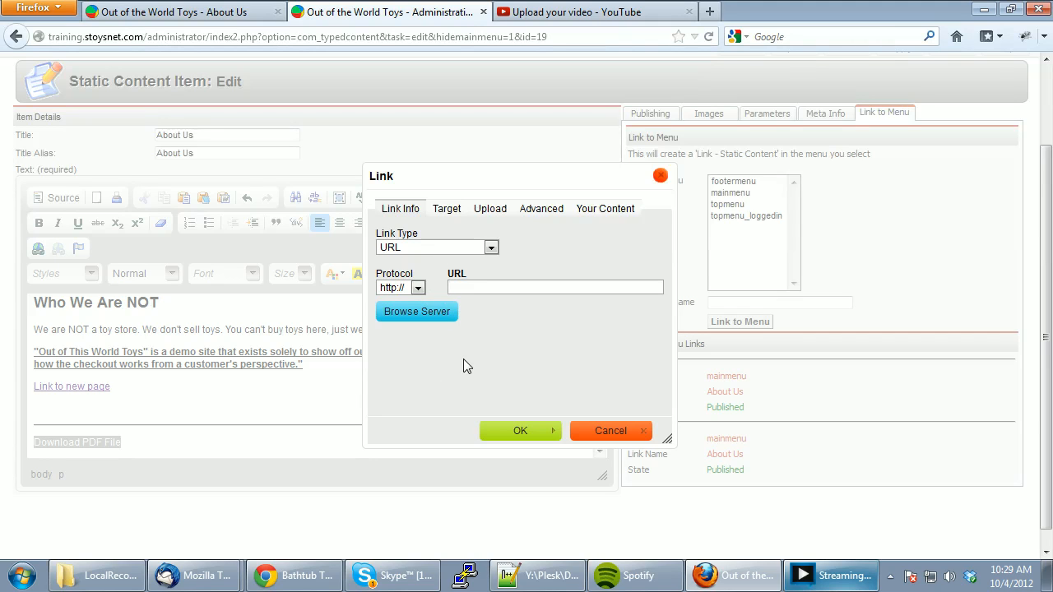
pyautogui.click(417, 289)
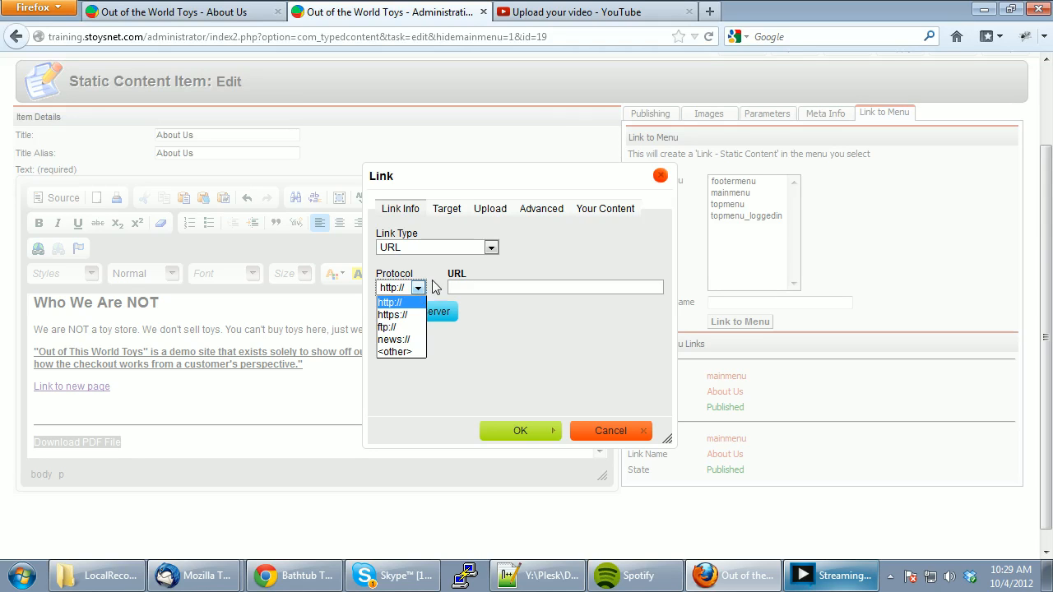
pyautogui.click(435, 276)
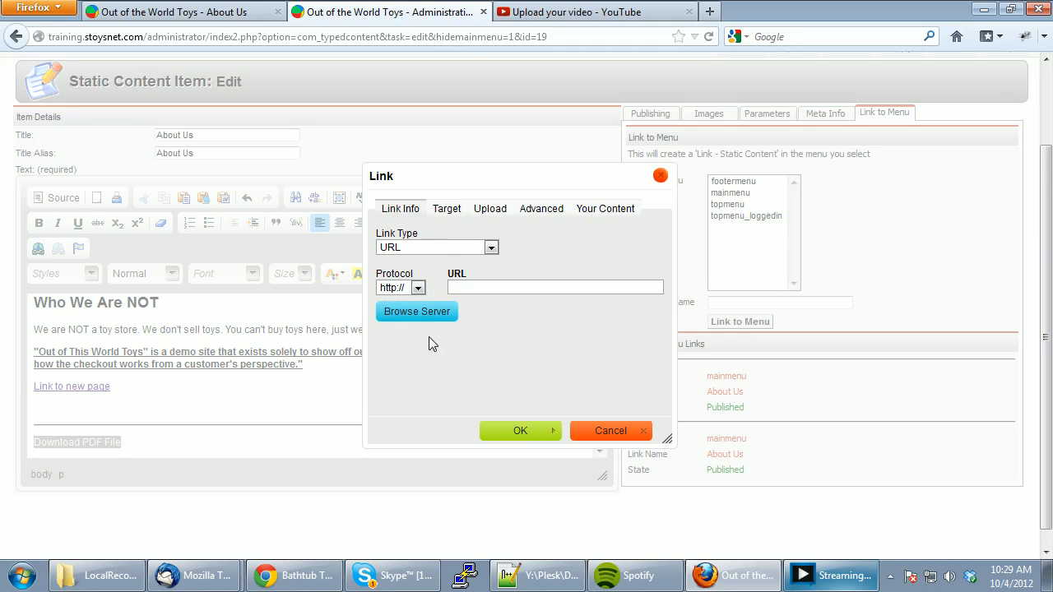
pyautogui.click(478, 287)
pyautogui.click(431, 312)
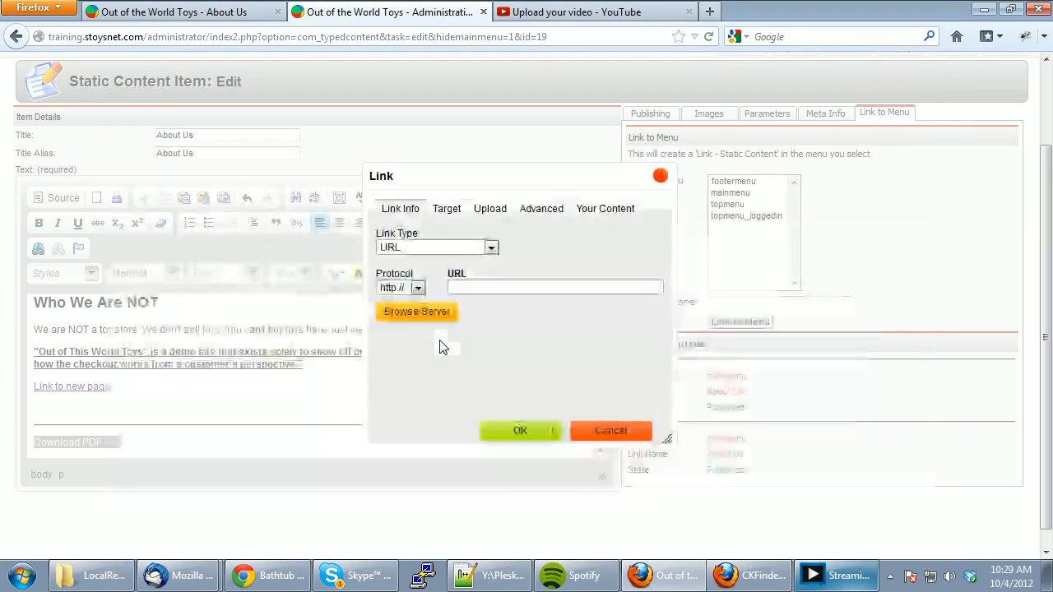
pyautogui.click(750, 575)
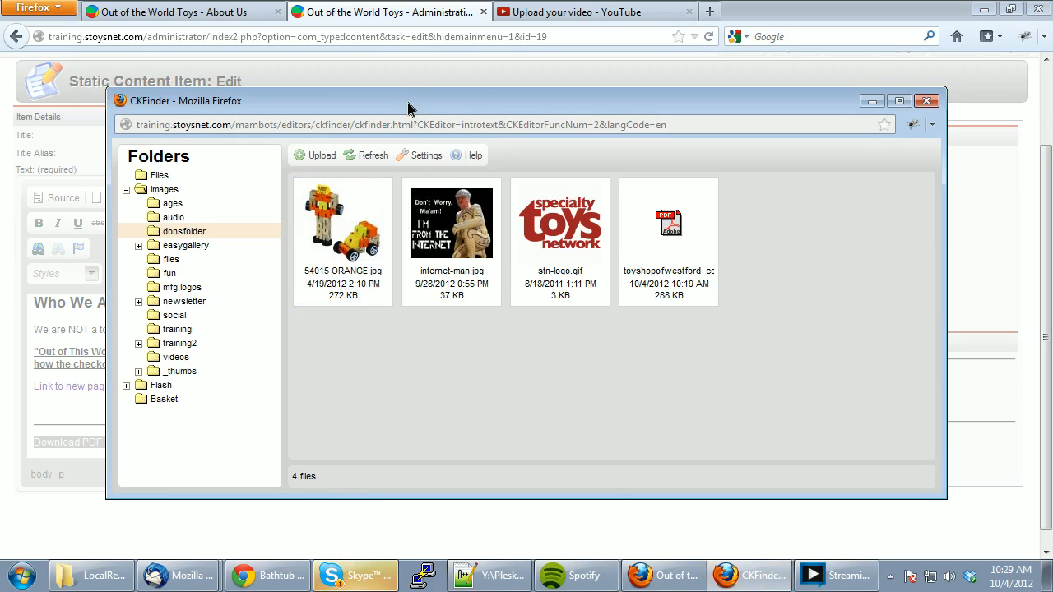
pyautogui.moveTo(407, 102); pyautogui.dragTo(407, 71)
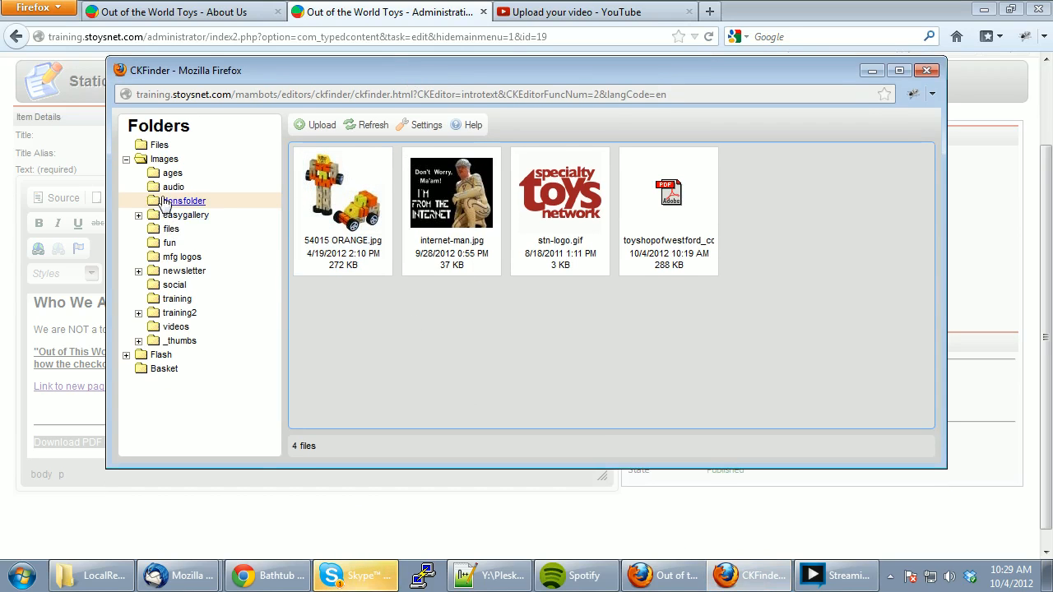
# Create a subfolder named "pdf files" inside the Images folder
pyautogui.click(168, 159)
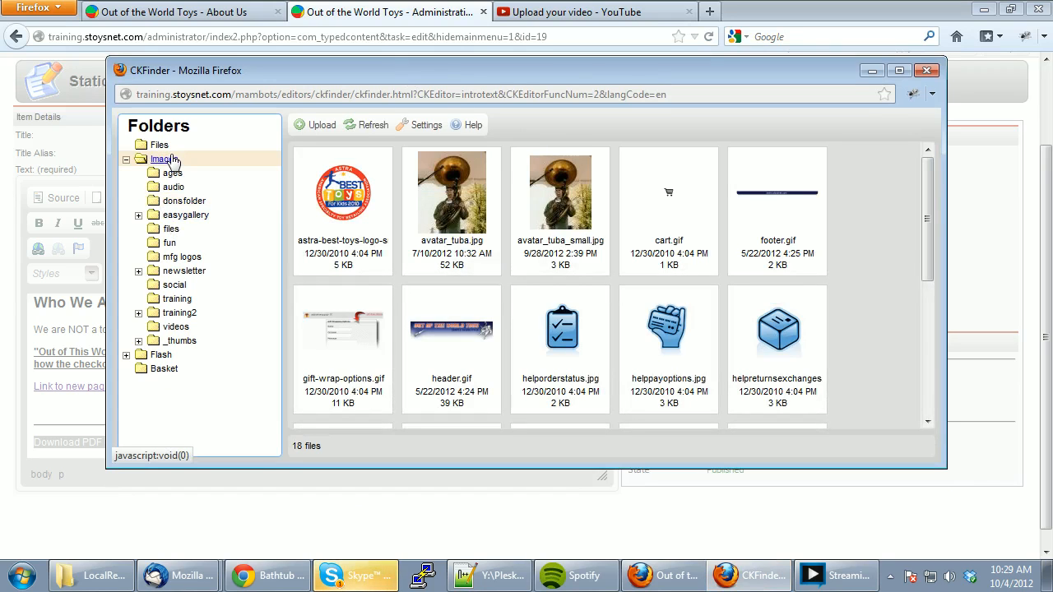
pyautogui.rightClick(171, 160)
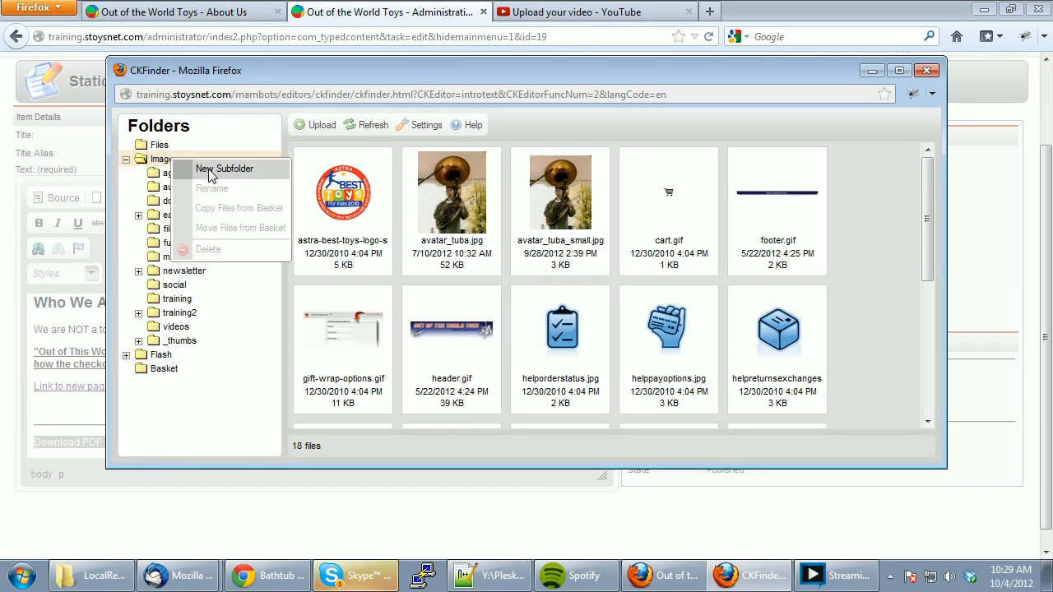
pyautogui.click(212, 172)
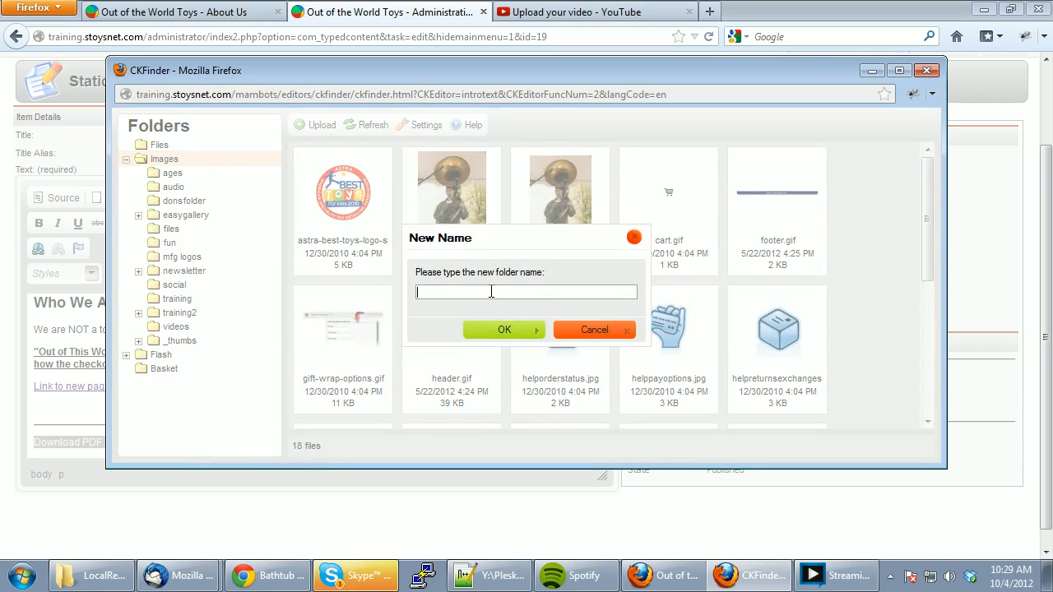
pyautogui.write('pdf files')
pyautogui.click(505, 330)
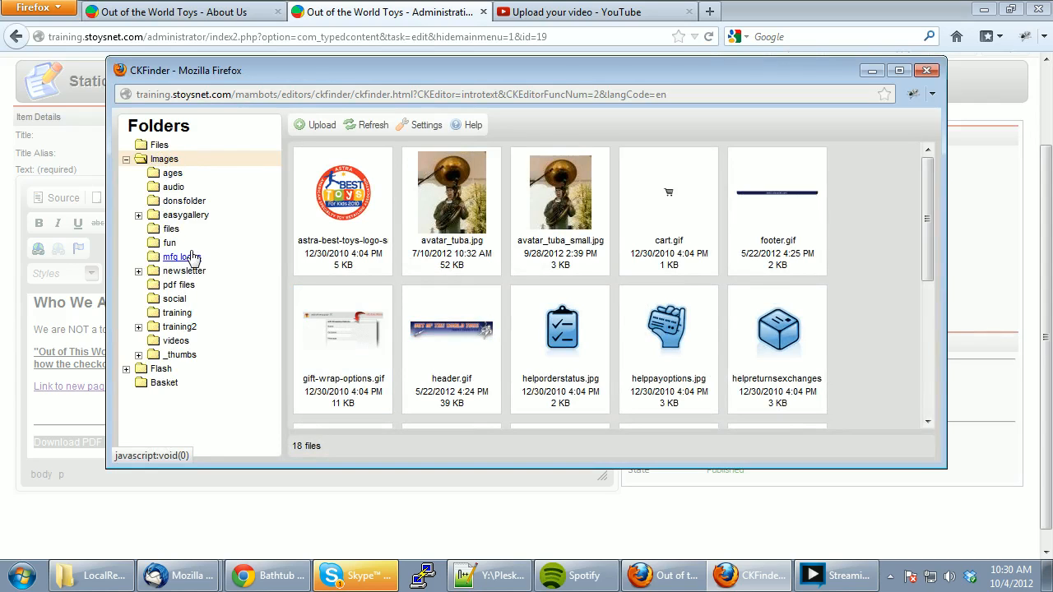
# Upload SAQ.pdf from the Desktop into the "pdf files" folder
pyautogui.click(168, 285)
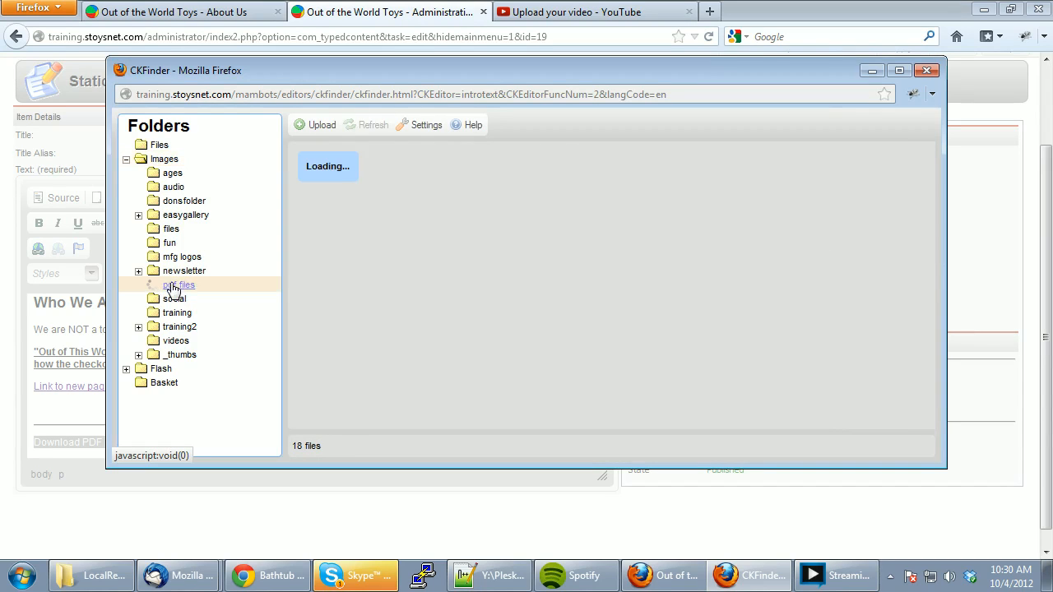
pyautogui.click(425, 208)
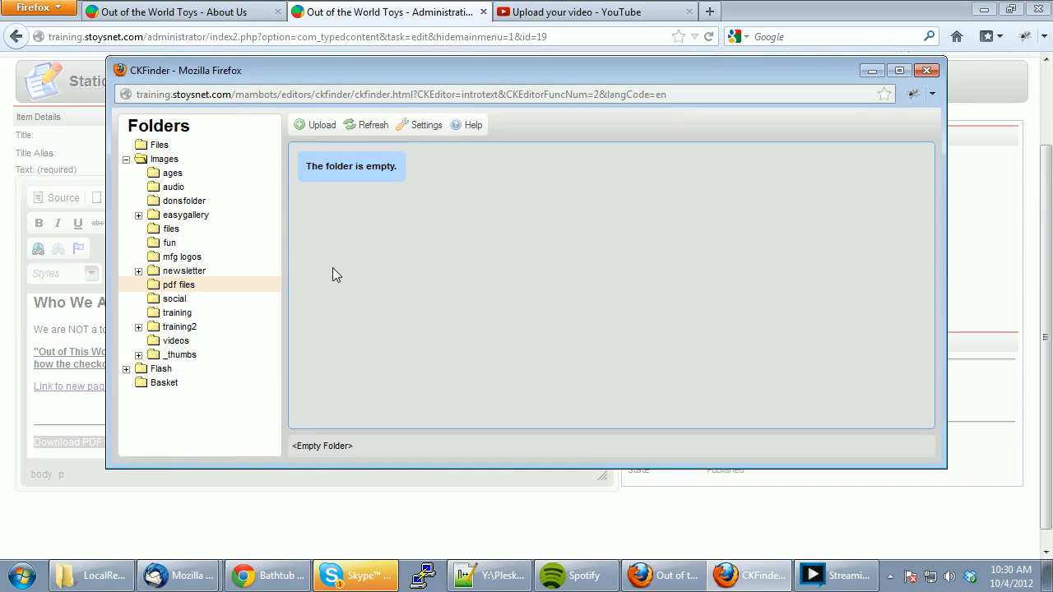
pyautogui.click(325, 129)
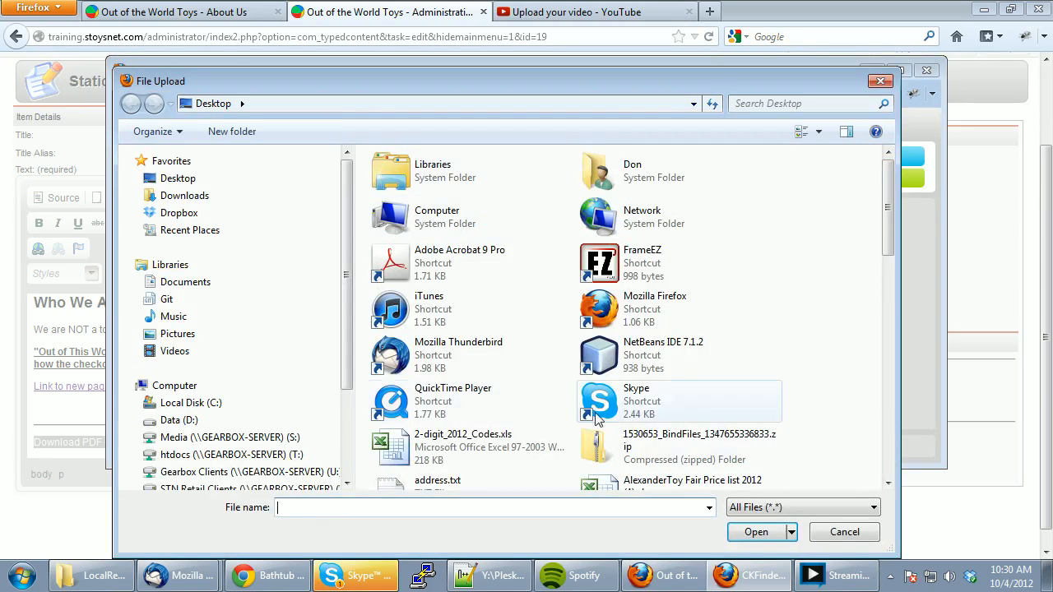
pyautogui.moveTo(483, 78); pyautogui.dragTo(498, 42)
pyautogui.moveTo(902, 189); pyautogui.dragTo(910, 410)
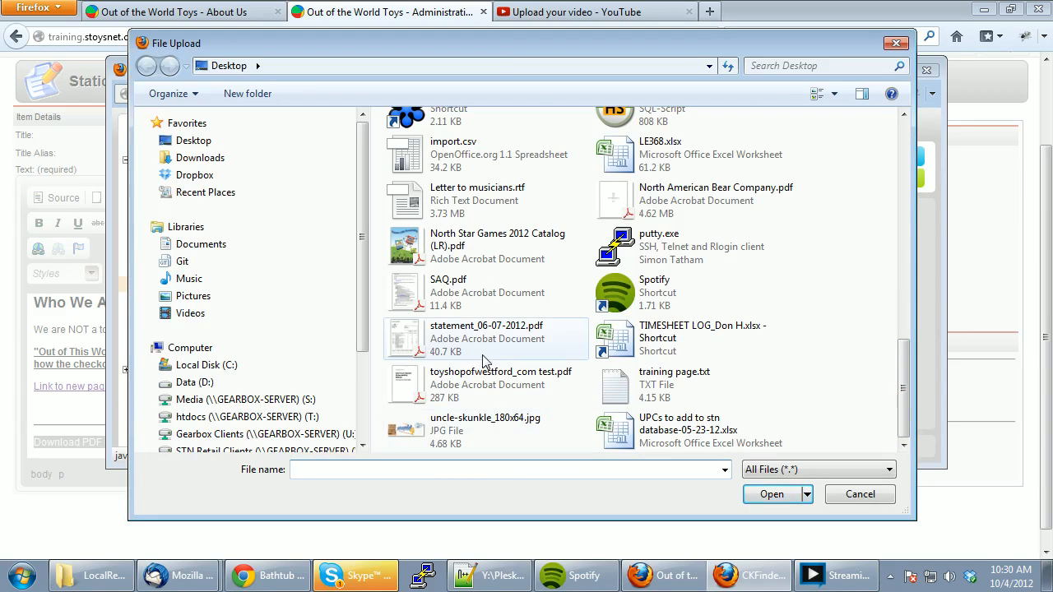
pyautogui.click(461, 292)
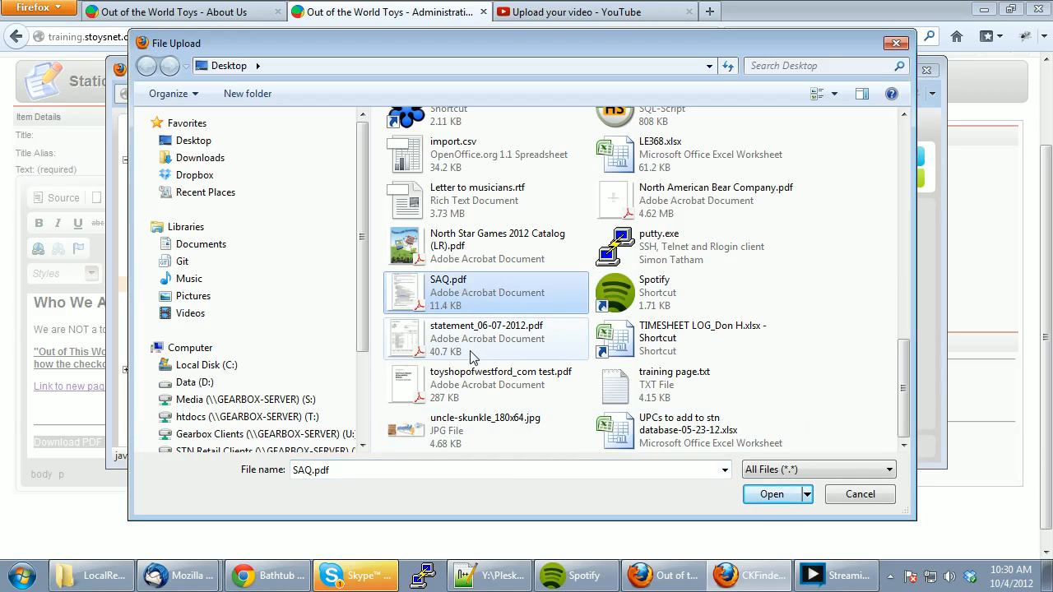
pyautogui.click(772, 495)
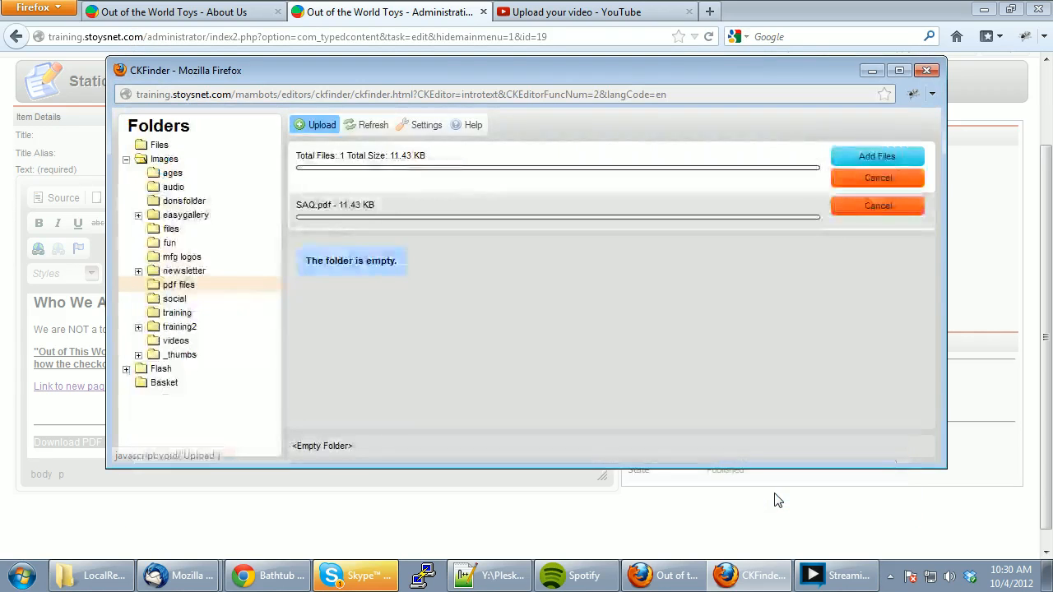
pyautogui.click(457, 191)
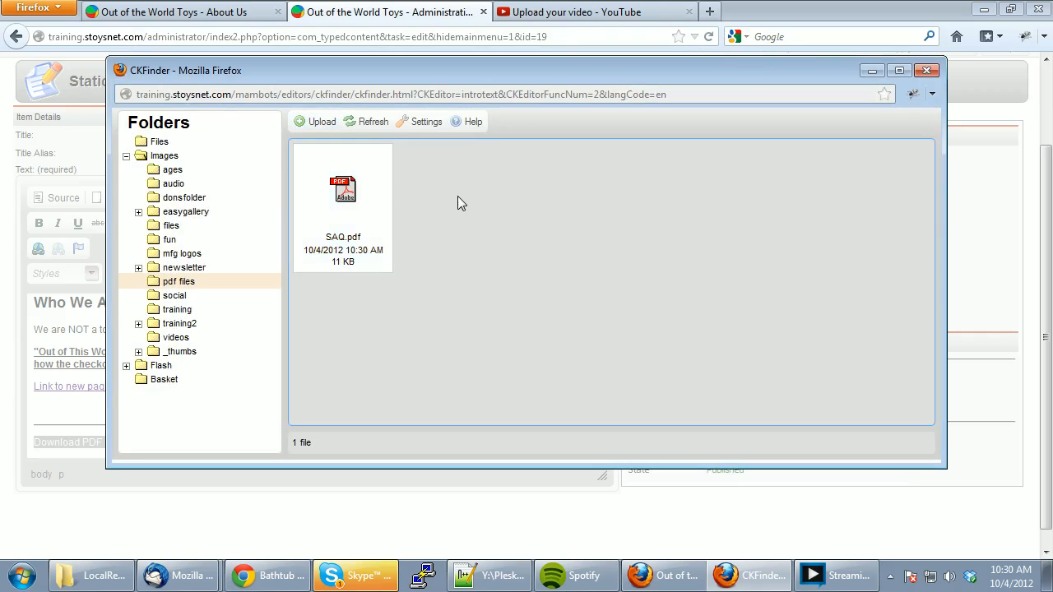
# Choose SAQ.pdf from the "pdf files" folder as the link's URL and check the end of its address
pyautogui.doubleClick(344, 188)
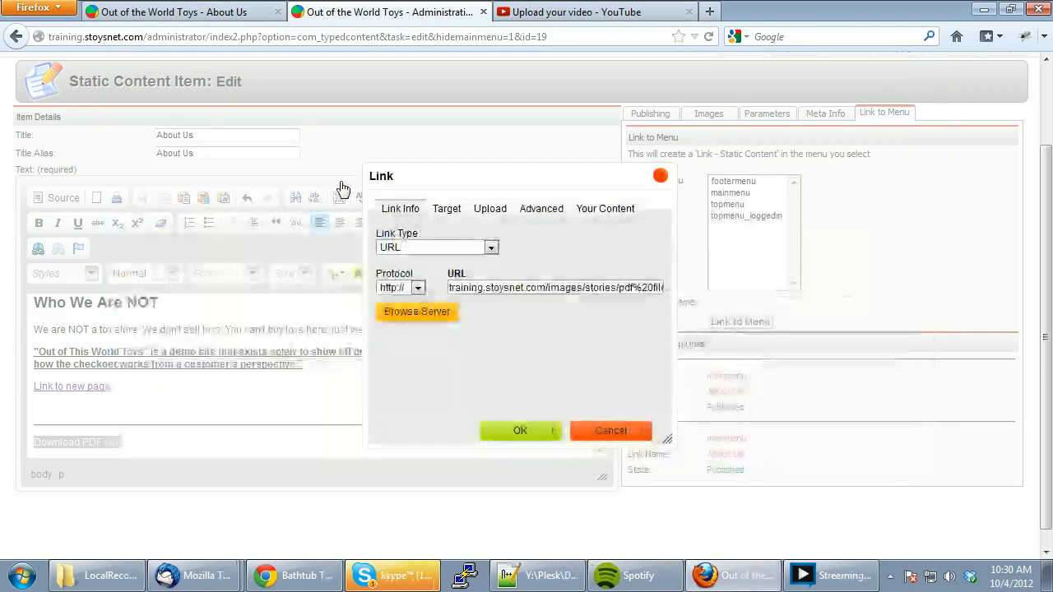
pyautogui.moveTo(461, 288); pyautogui.dragTo(583, 288)
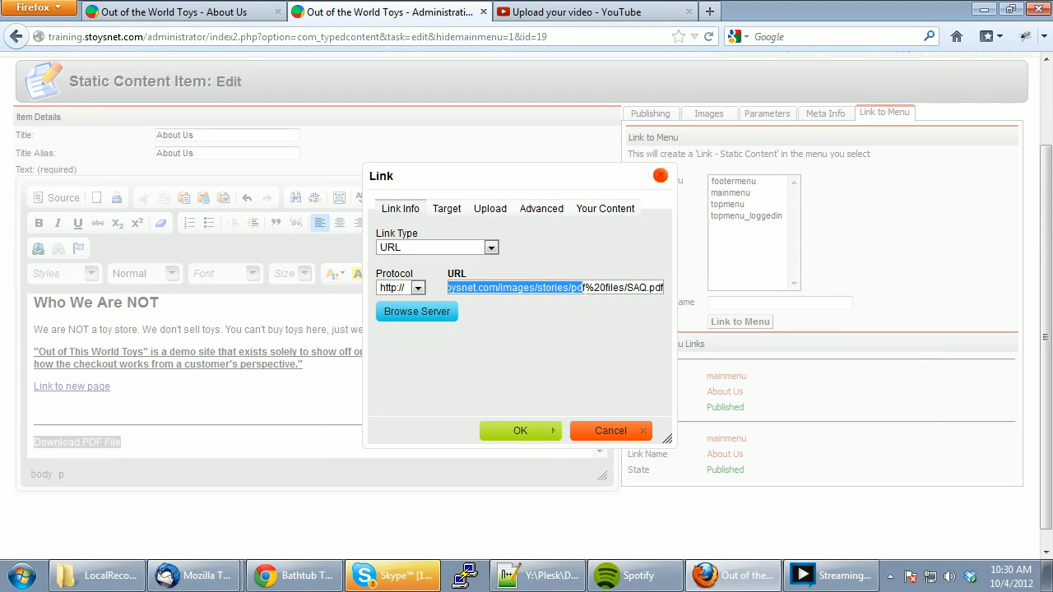
pyautogui.click(583, 312)
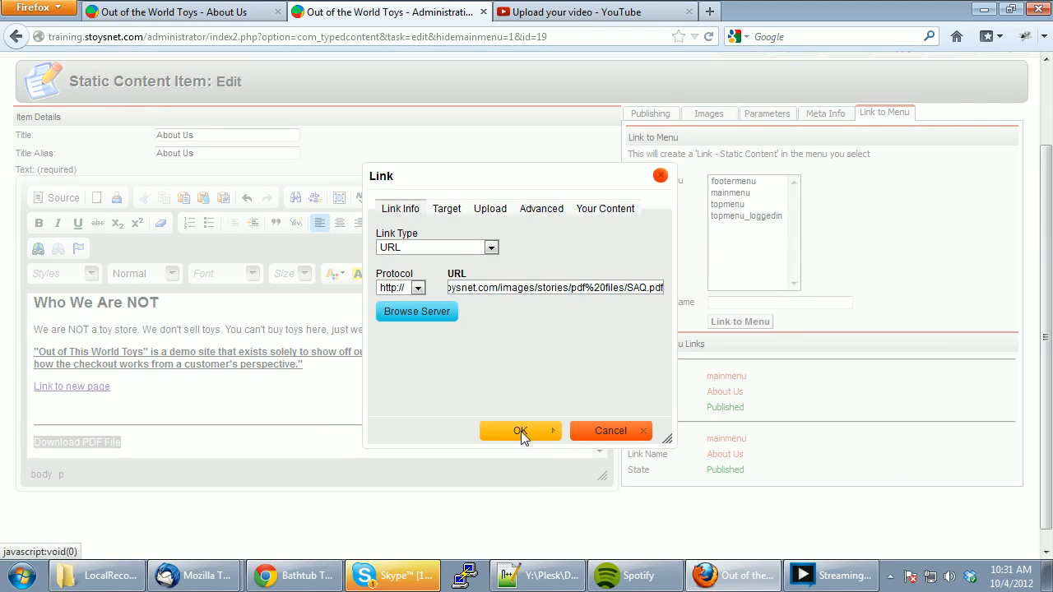
# Set the link's target to New Window (_blank) and confirm the "Download PDF File" link
pyautogui.click(447, 210)
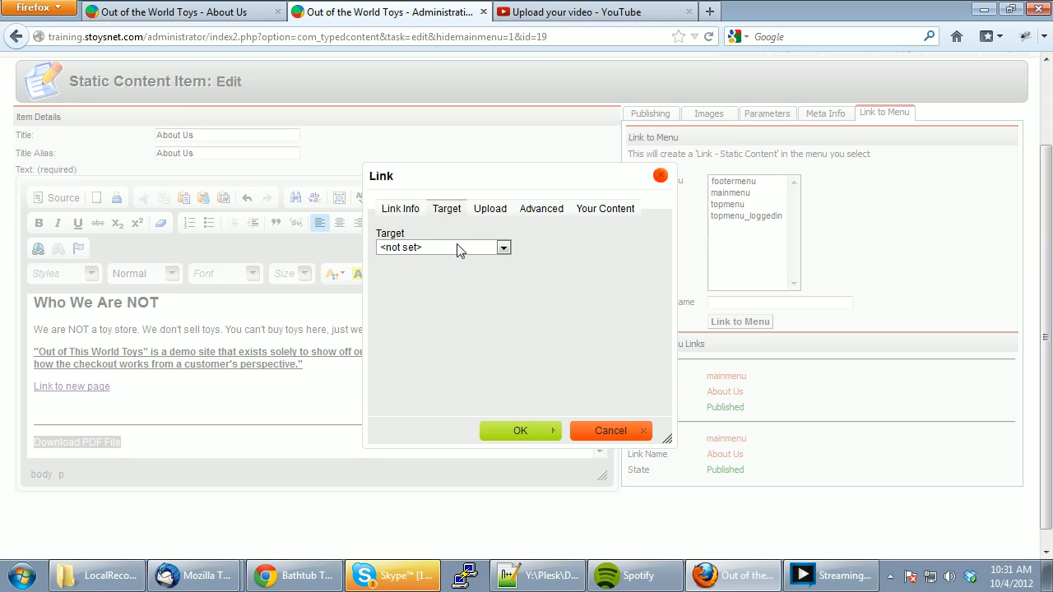
pyautogui.click(457, 248)
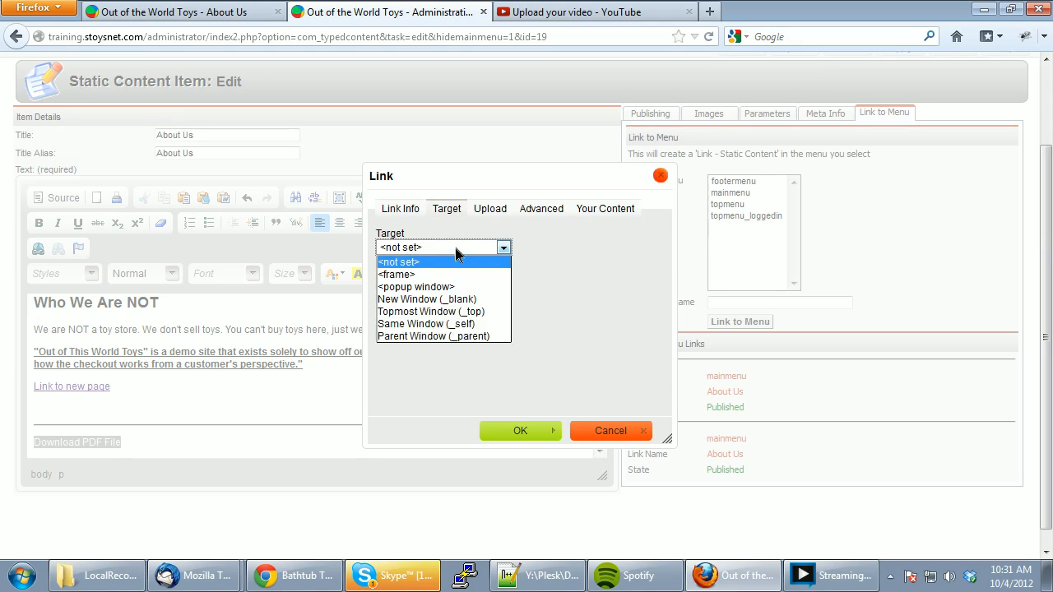
pyautogui.click(450, 300)
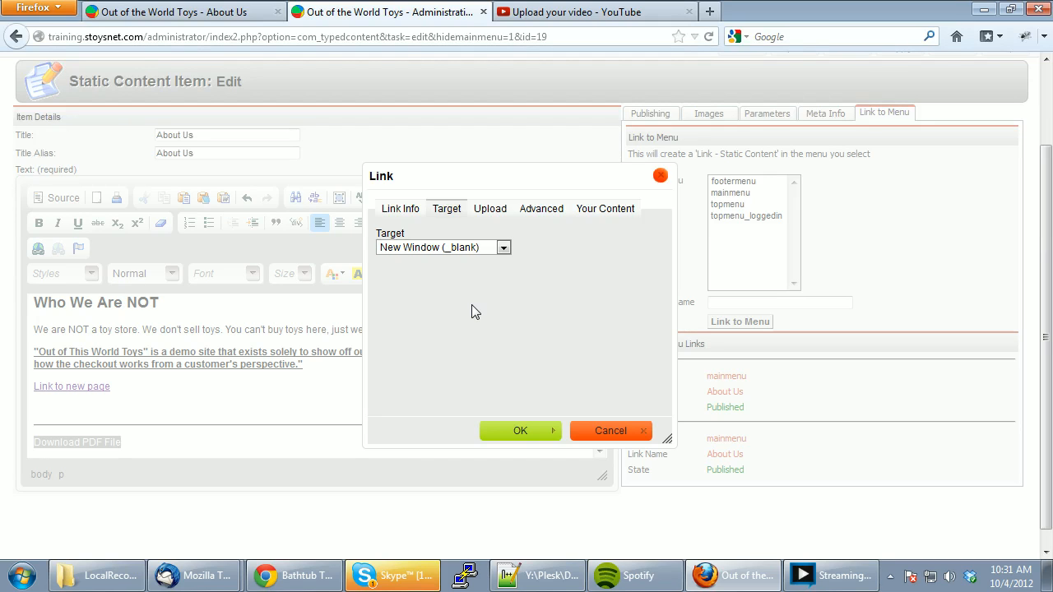
pyautogui.click(515, 431)
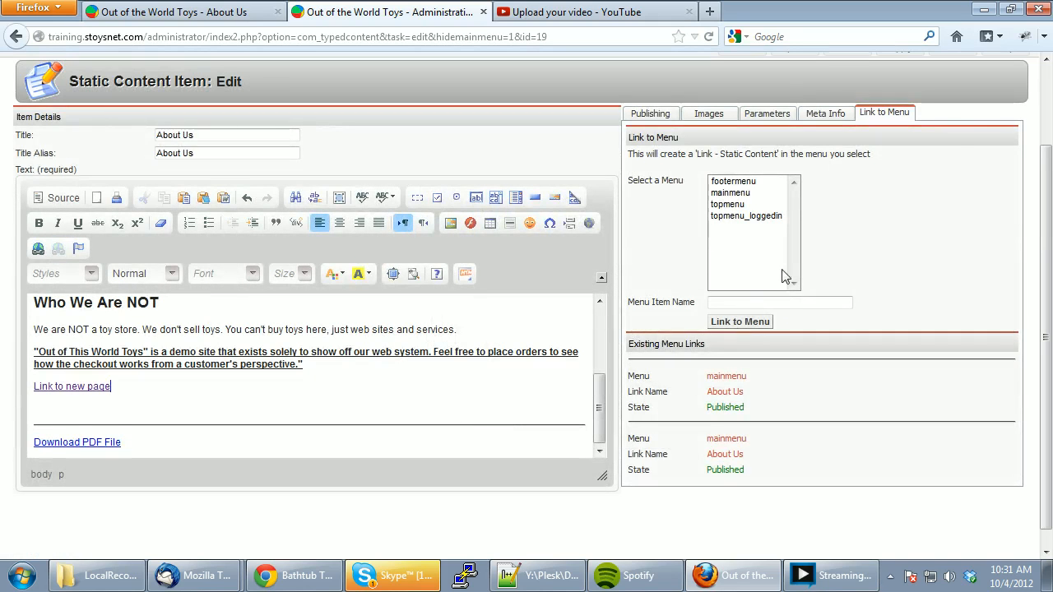
# Apply the changes to the About Us content item, keeping it open for editing
pyautogui.scroll(2, 905, 164)
pyautogui.scroll(1, 967, 121)
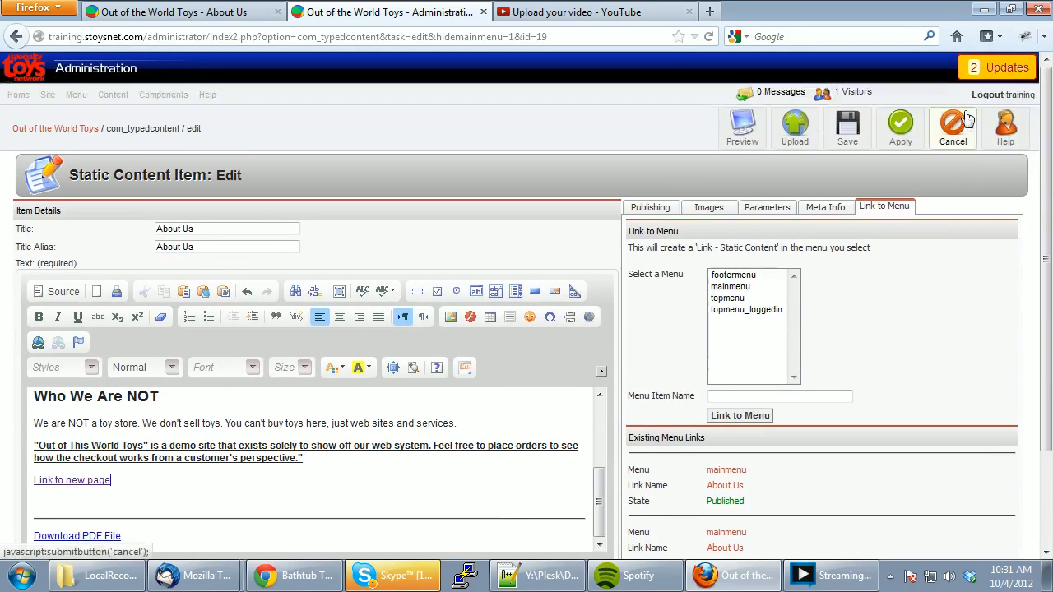
pyautogui.click(901, 125)
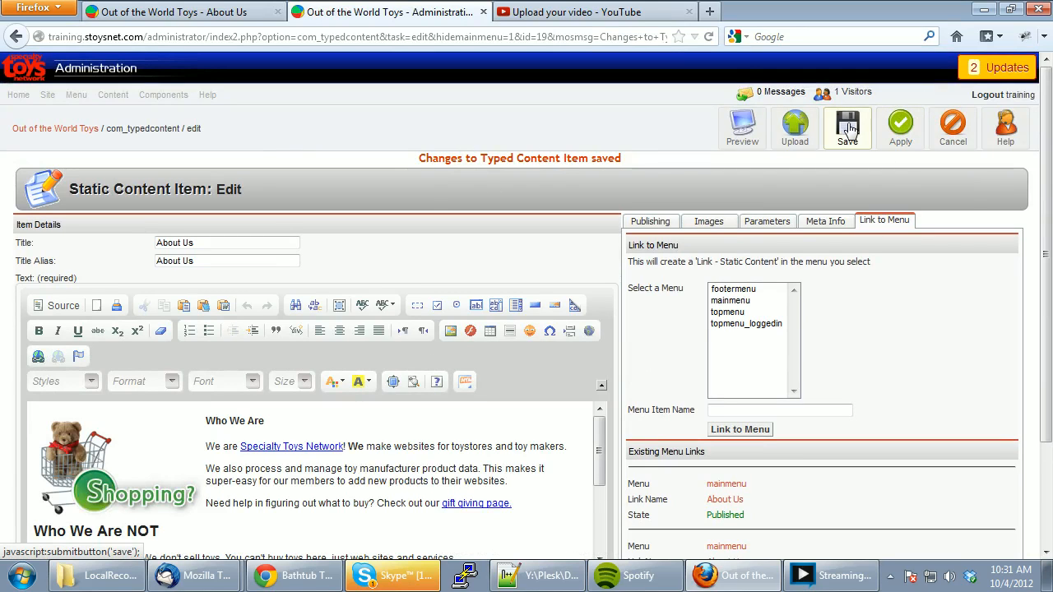
# Reload the live About Us page, test the "Download PDF File" link, skim the PDF and close its browser tab
pyautogui.click(227, 16)
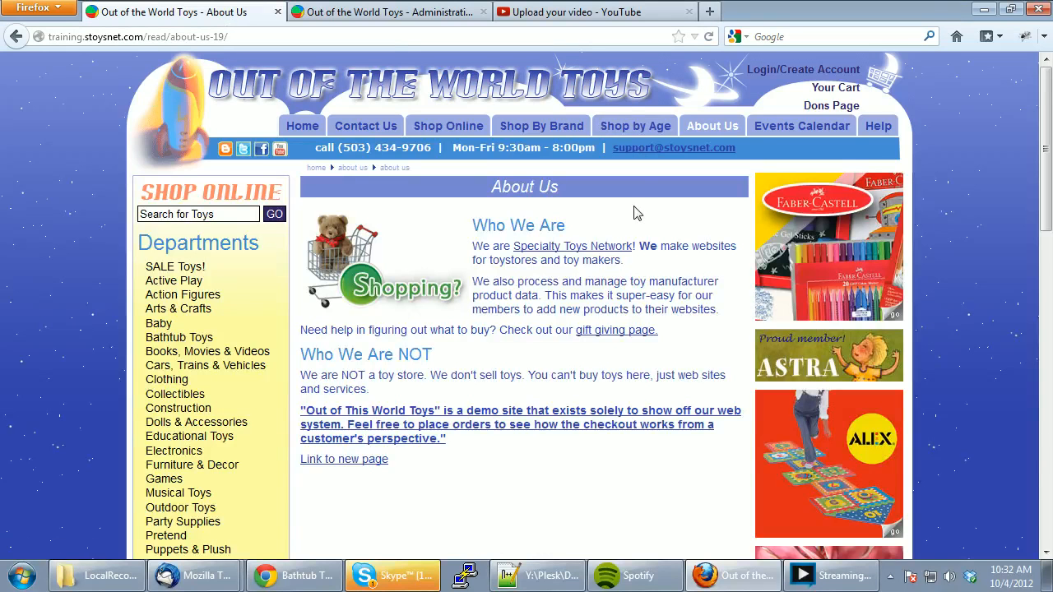
pyautogui.click(719, 130)
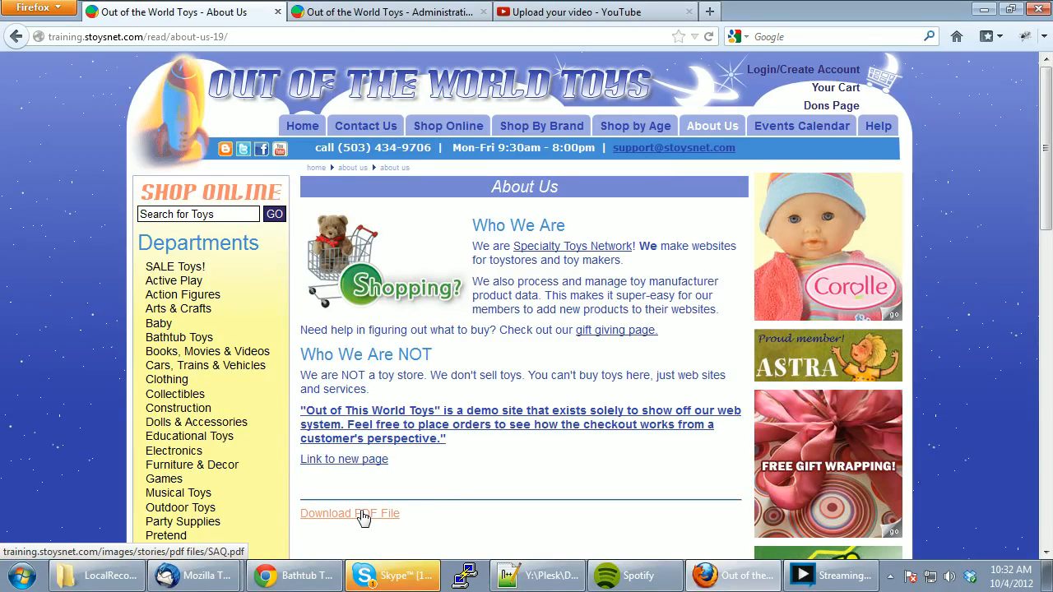
pyautogui.click(363, 514)
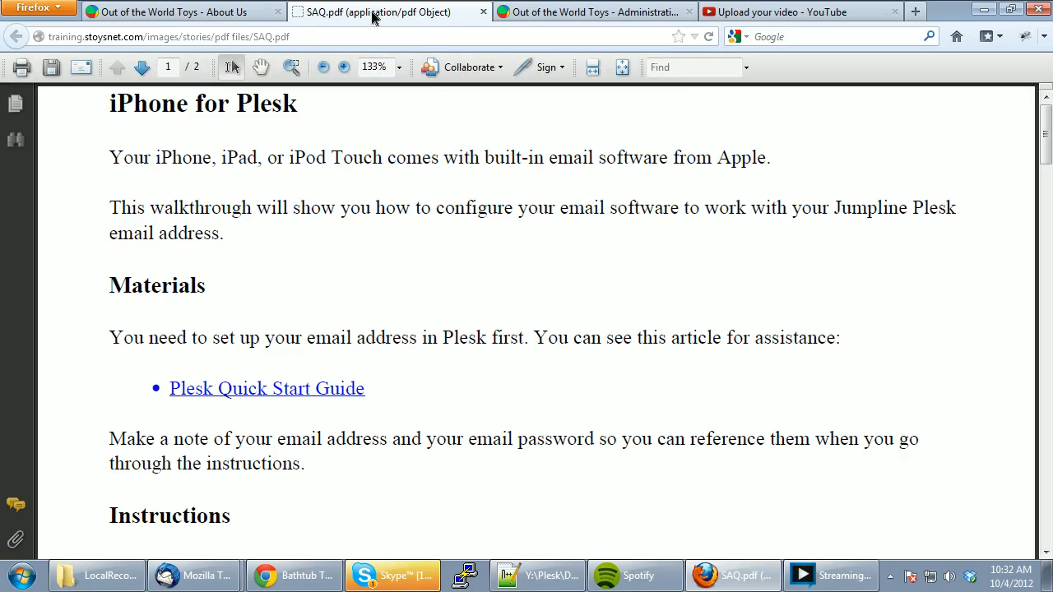
pyautogui.scroll(-1, 346, 284)
pyautogui.scroll(1, 346, 284)
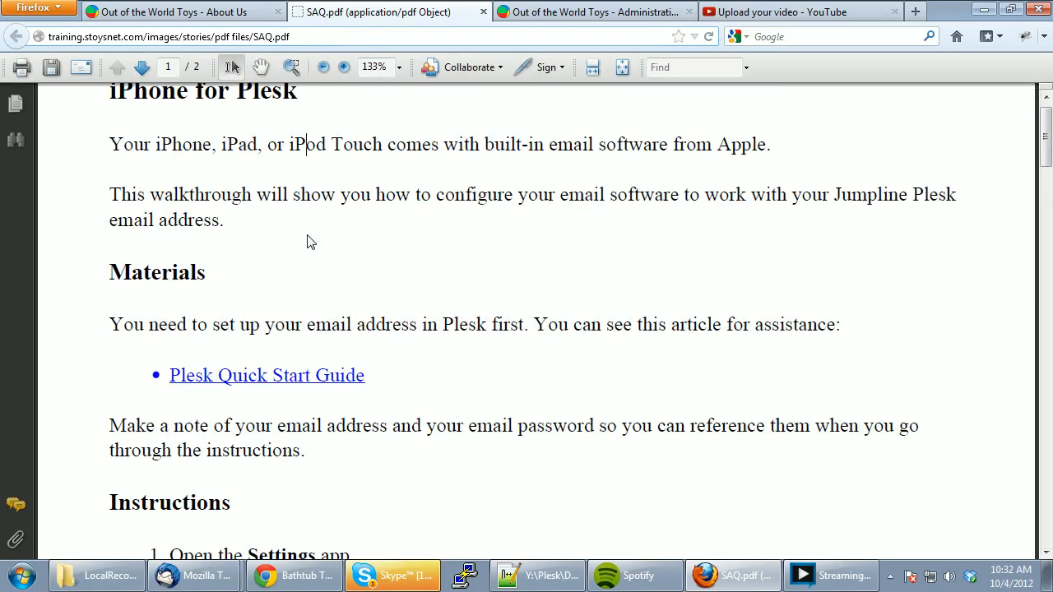
pyautogui.scroll(-2, 357, 294)
pyautogui.scroll(2, 357, 293)
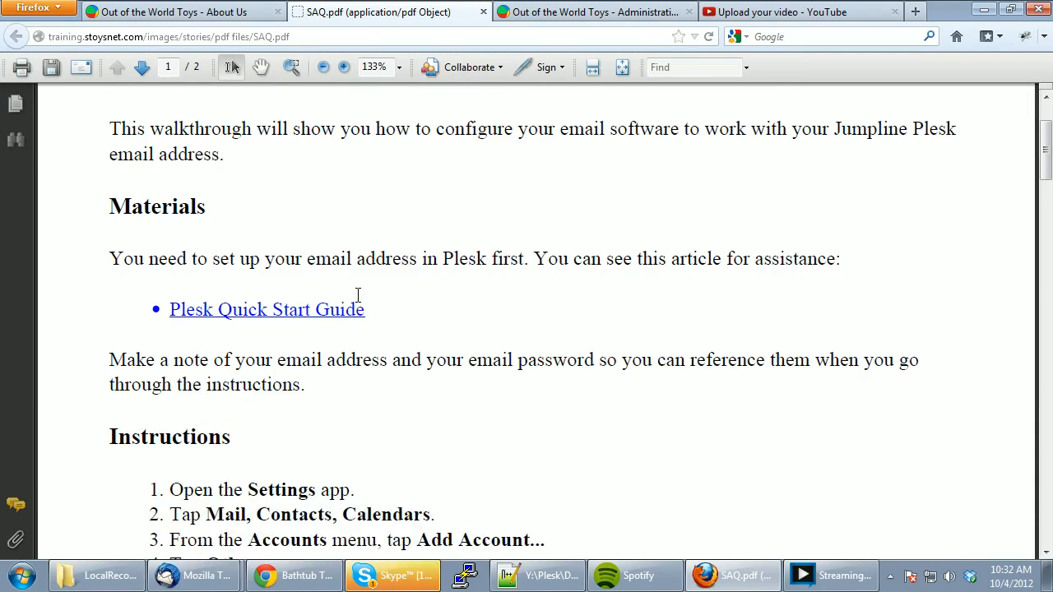
pyautogui.click(483, 12)
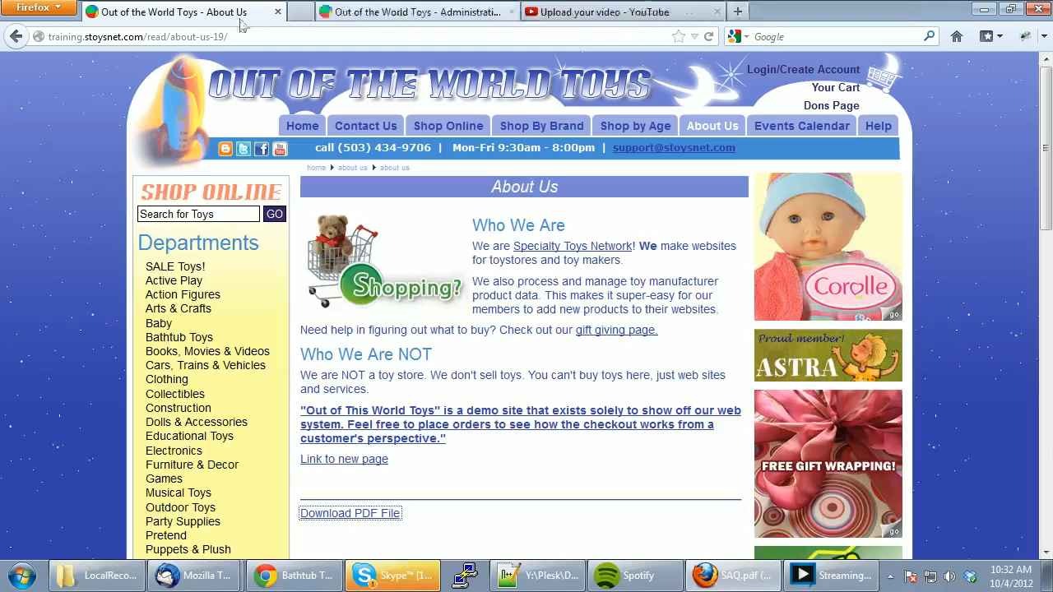
# In the About Us editor, set the "Download PDF File" link's target to <not set> and apply the page changes
pyautogui.click(419, 15)
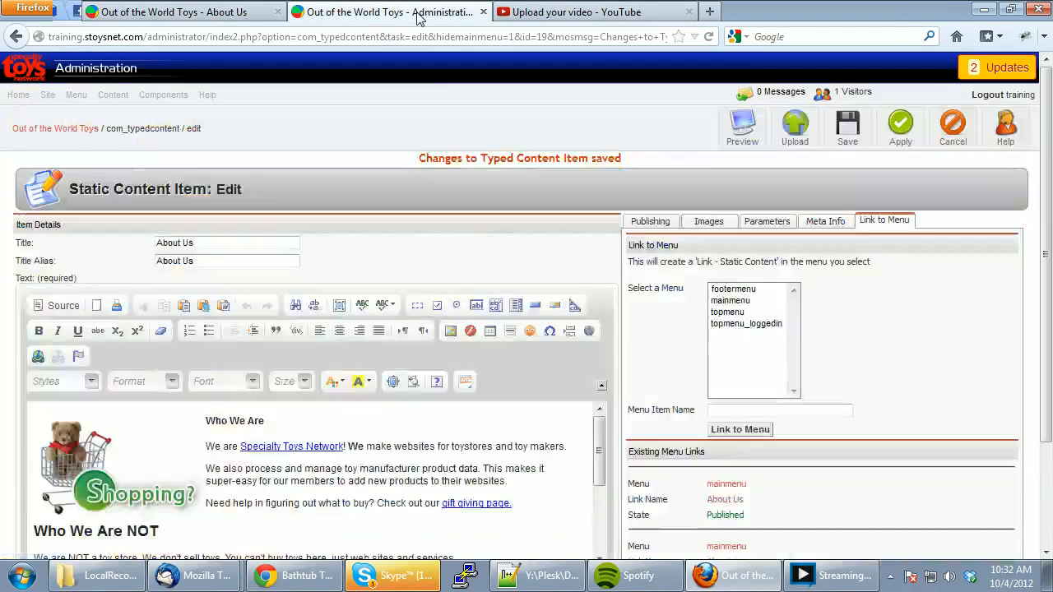
pyautogui.scroll(-3, 389, 477)
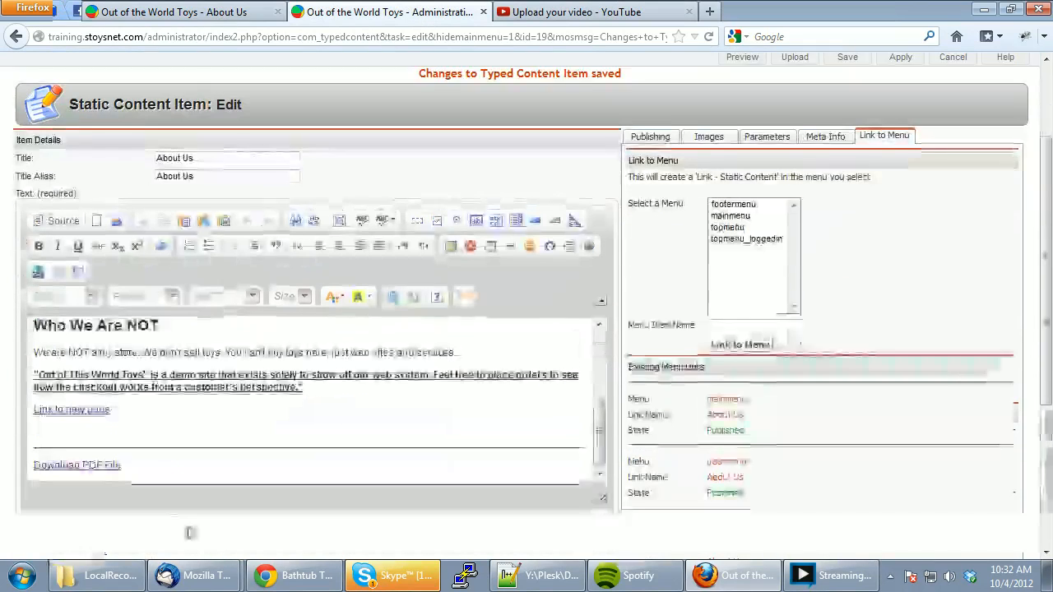
pyautogui.scroll(-3, 148, 502)
pyautogui.moveTo(123, 425); pyautogui.dragTo(31, 424)
pyautogui.click(38, 231)
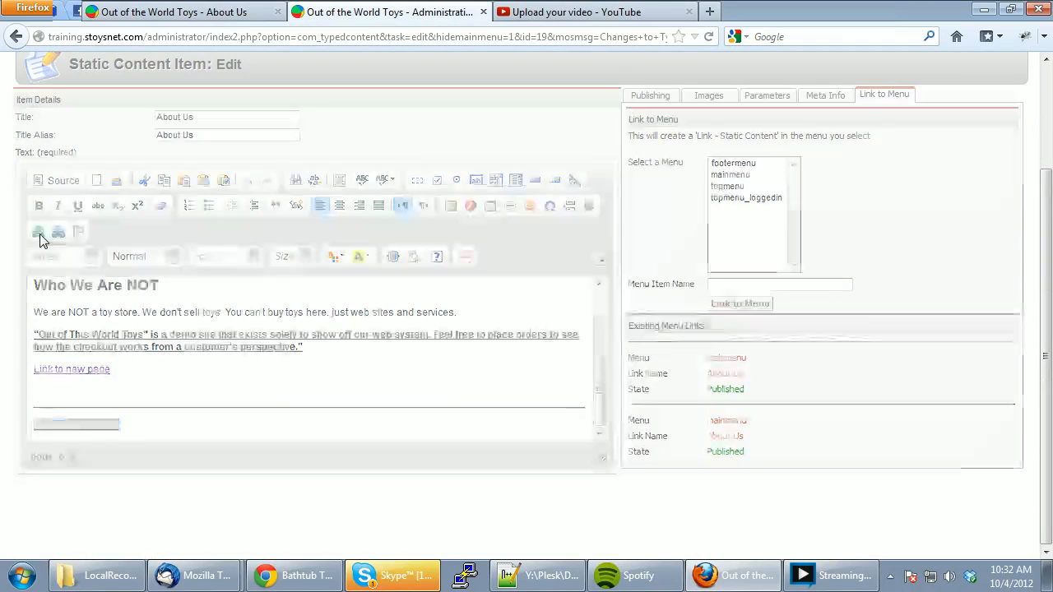
pyautogui.click(455, 209)
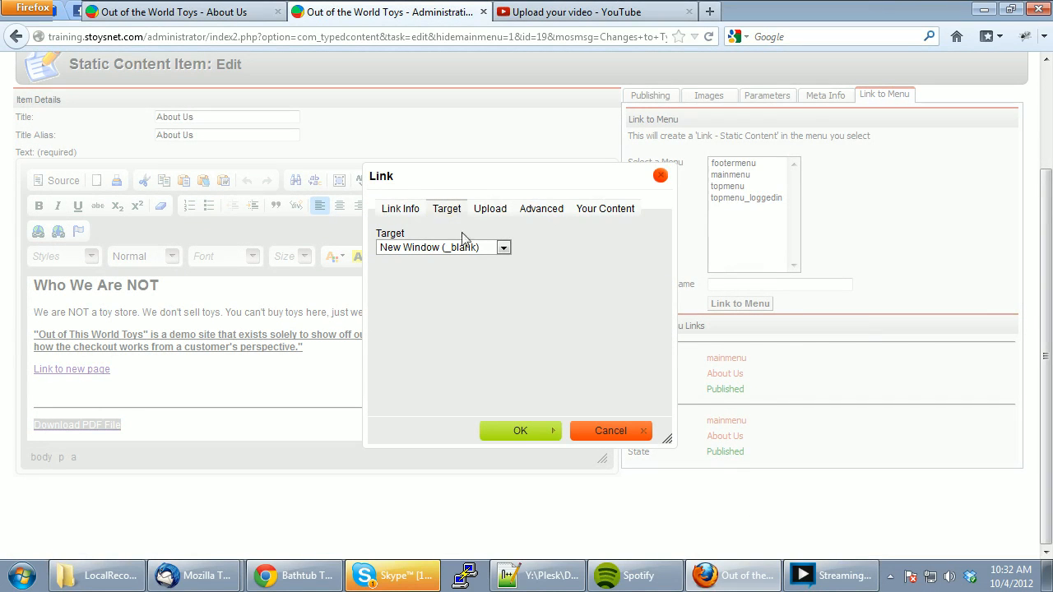
pyautogui.click(463, 250)
pyautogui.click(437, 264)
pyautogui.click(524, 431)
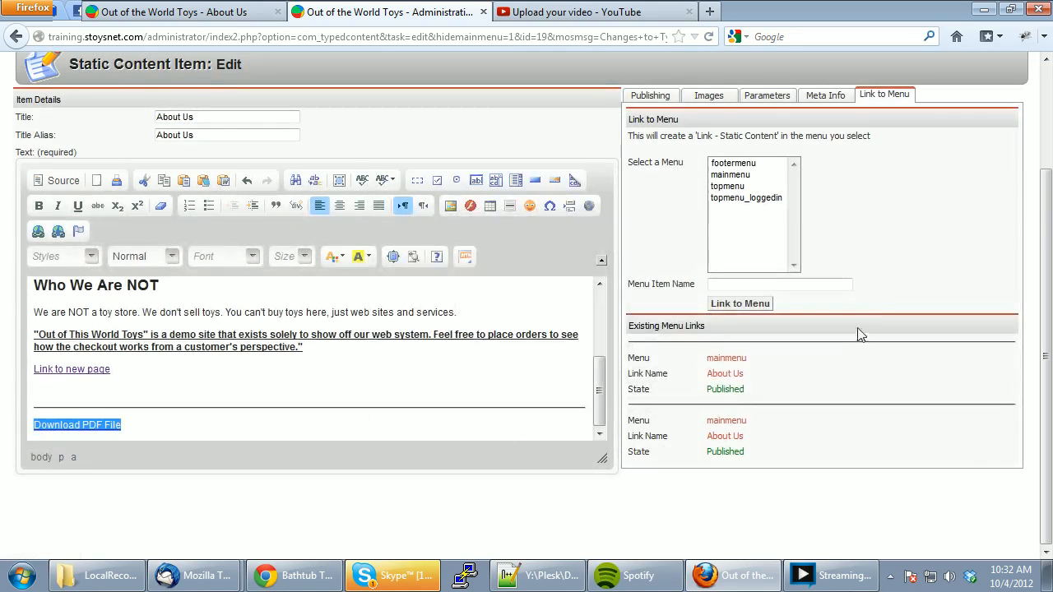
pyautogui.scroll(3, 905, 280)
pyautogui.click(901, 135)
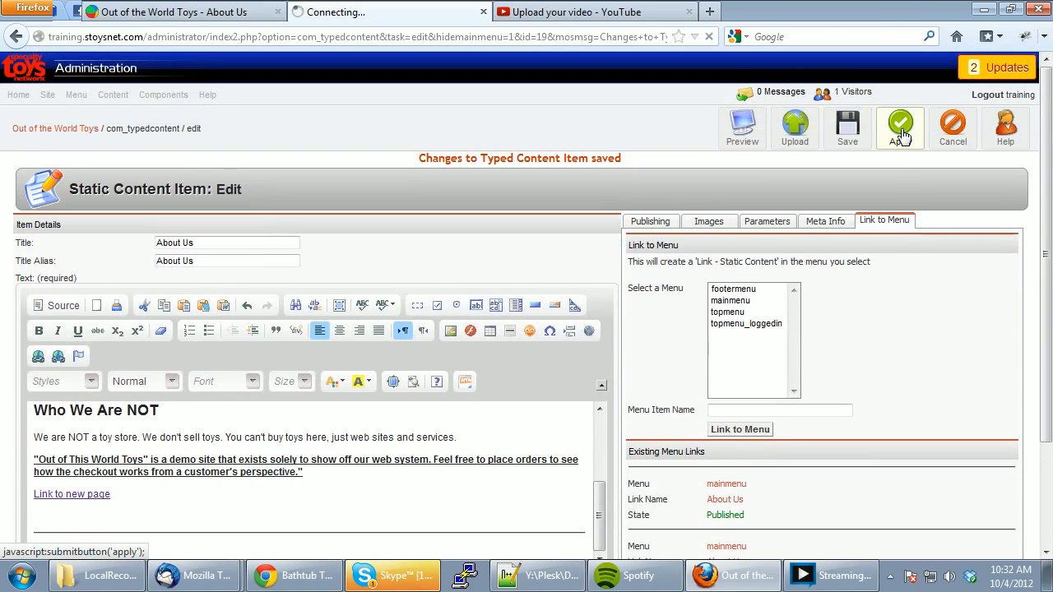
# Reload the live About Us page, follow the "Download PDF File" link again and return to the page
pyautogui.click(241, 11)
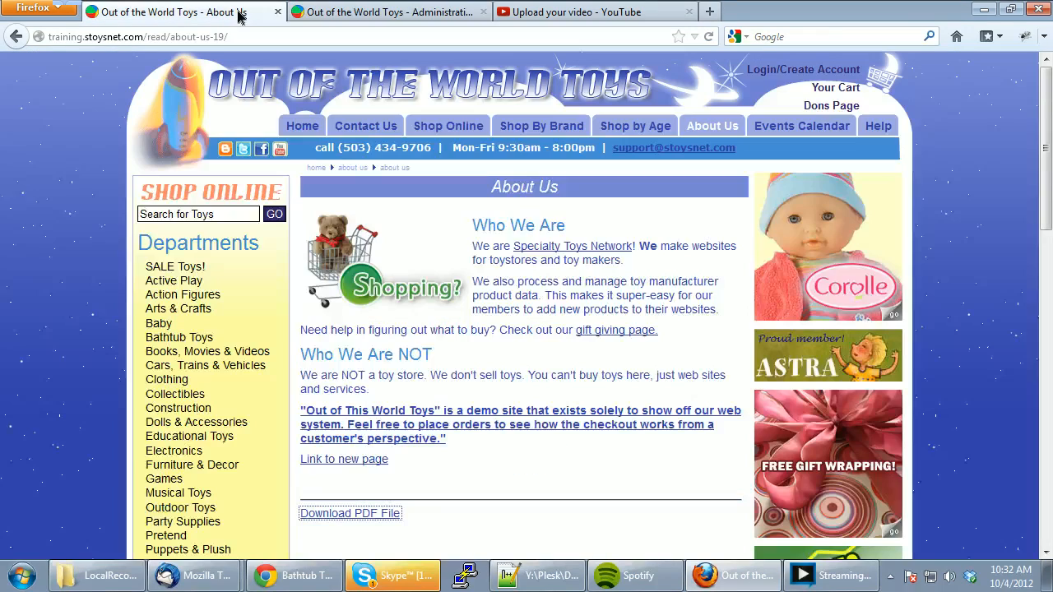
pyautogui.click(708, 36)
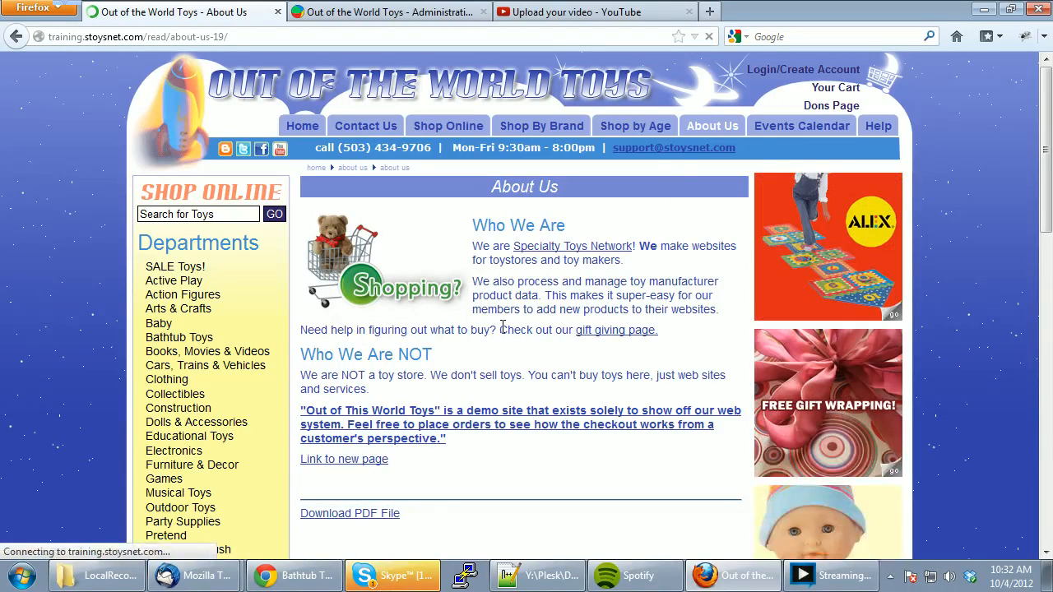
pyautogui.scroll(-5, 459, 345)
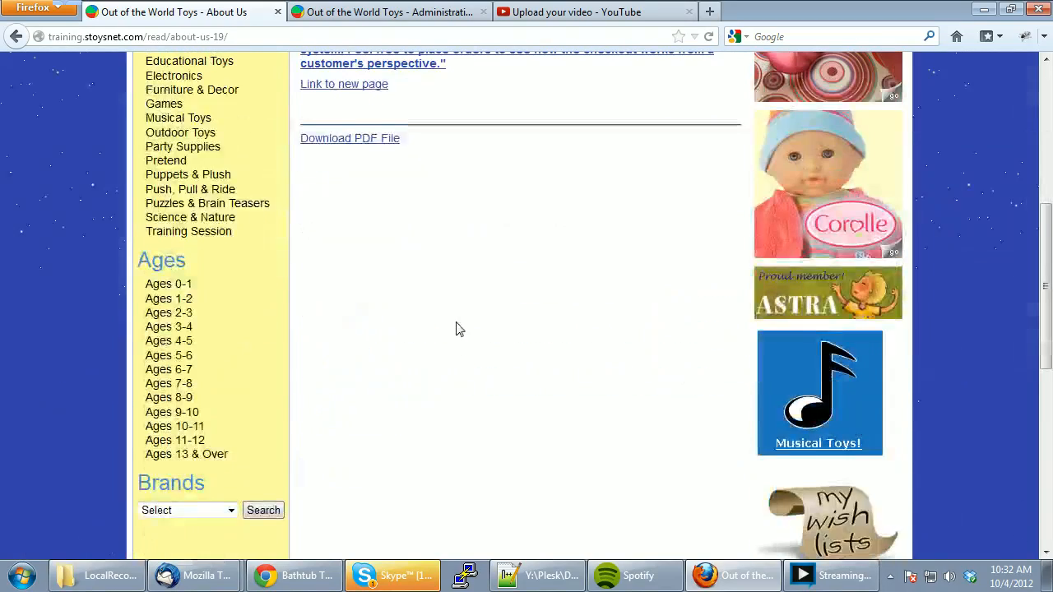
pyautogui.scroll(2, 454, 333)
pyautogui.click(364, 329)
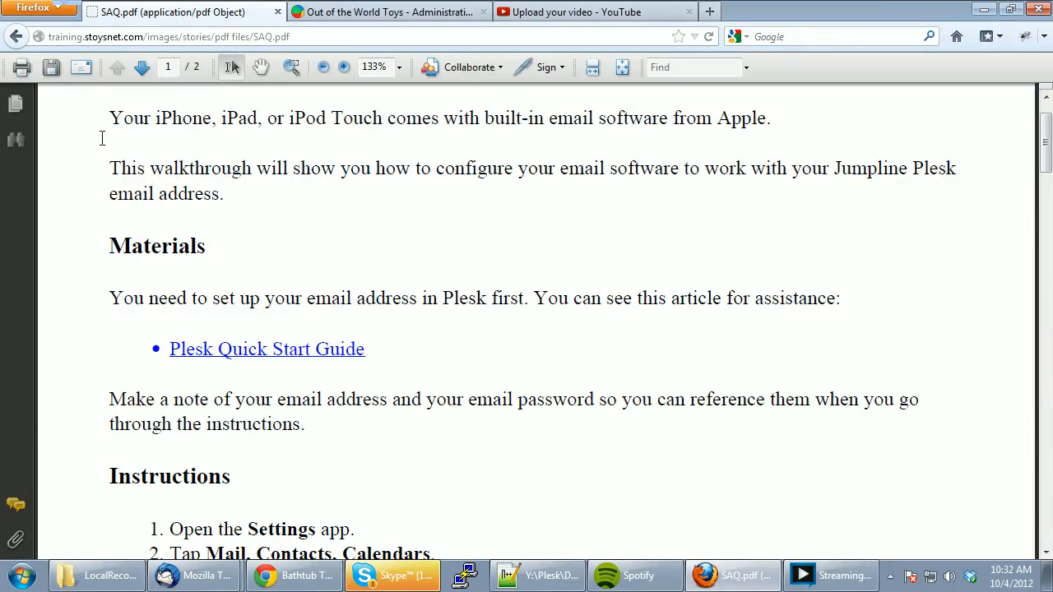
pyautogui.click(16, 37)
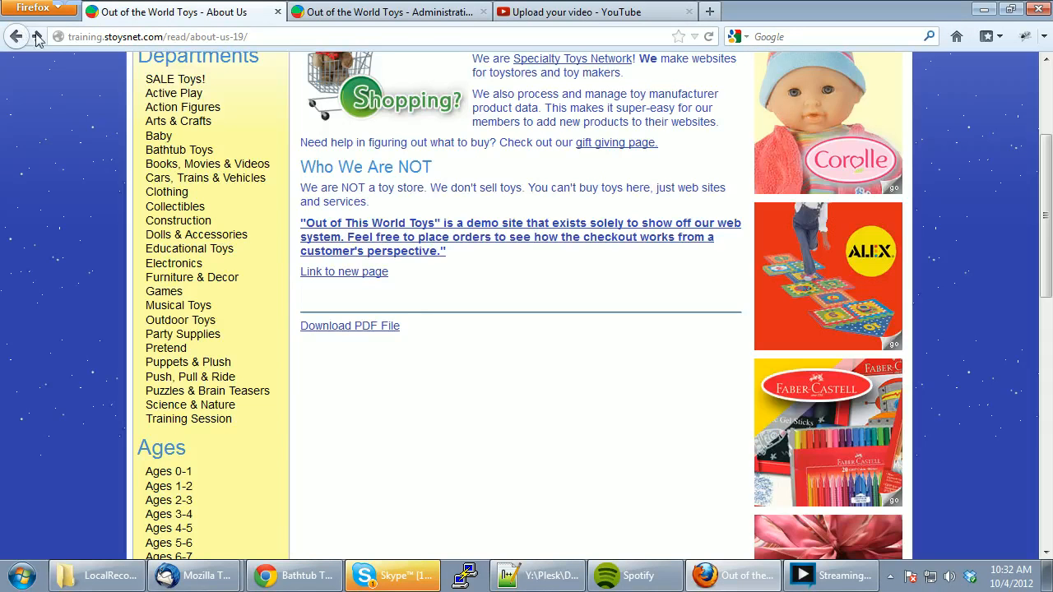
# Go back to the About Us editor and review the "Download PDF File" link beneath the horizontal line
pyautogui.click(410, 13)
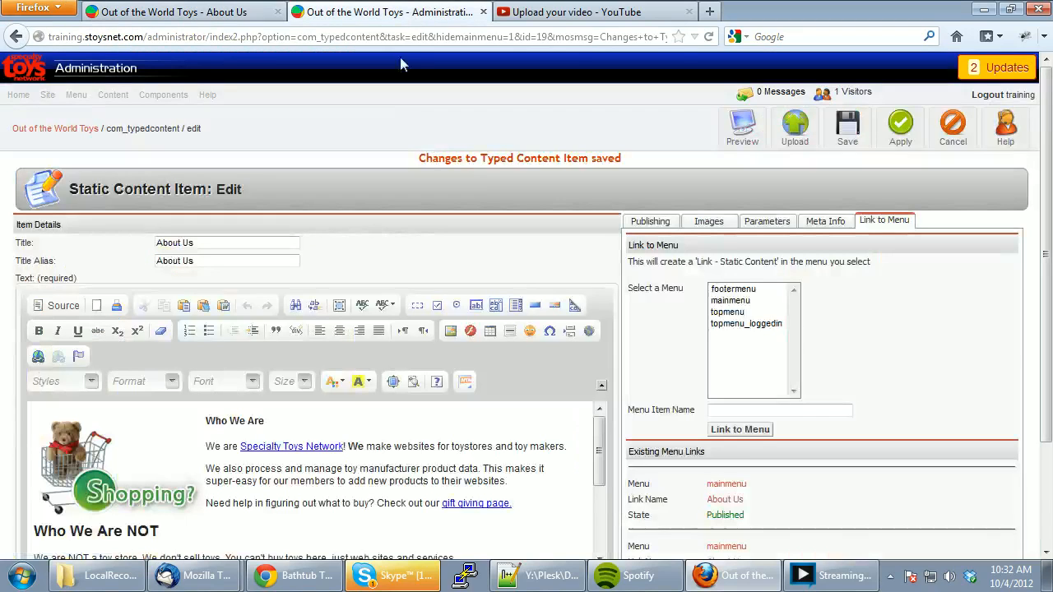
pyautogui.scroll(-3, 284, 481)
pyautogui.scroll(-1, 285, 489)
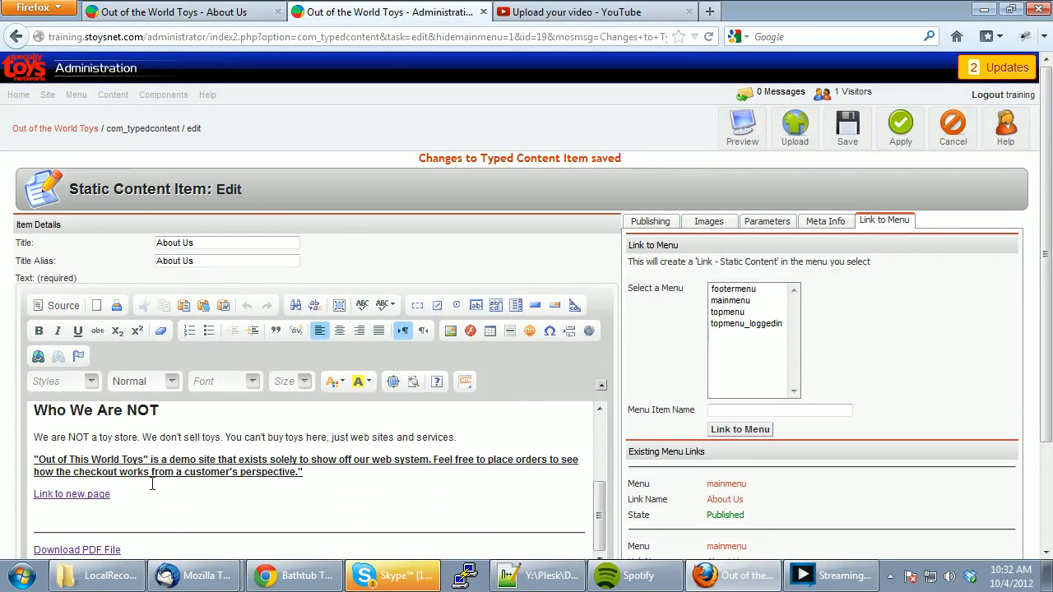
pyautogui.scroll(-3, 122, 505)
pyautogui.moveTo(124, 425); pyautogui.dragTo(56, 440)
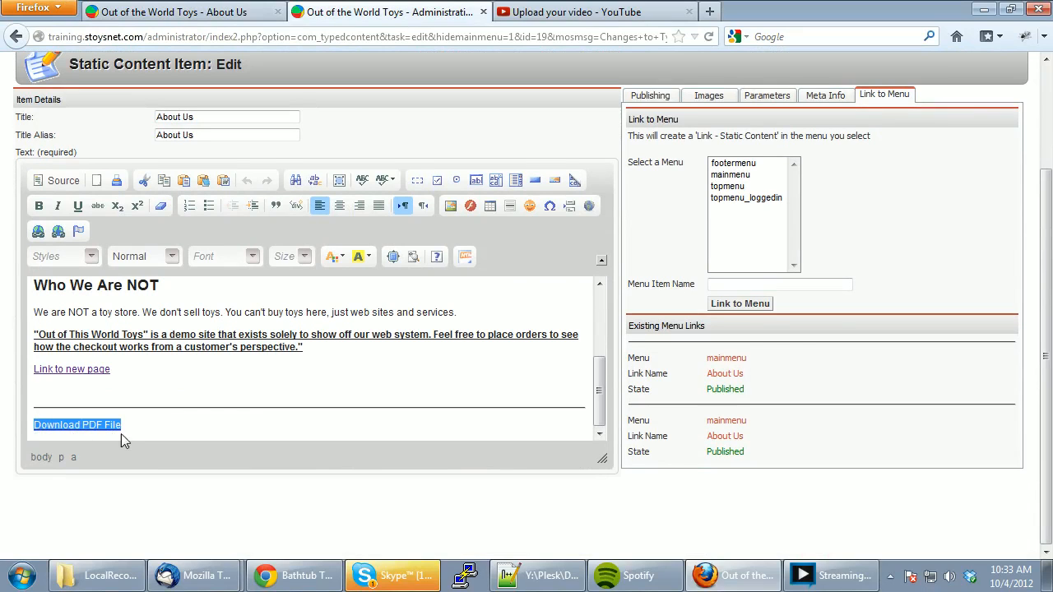
pyautogui.click(165, 423)
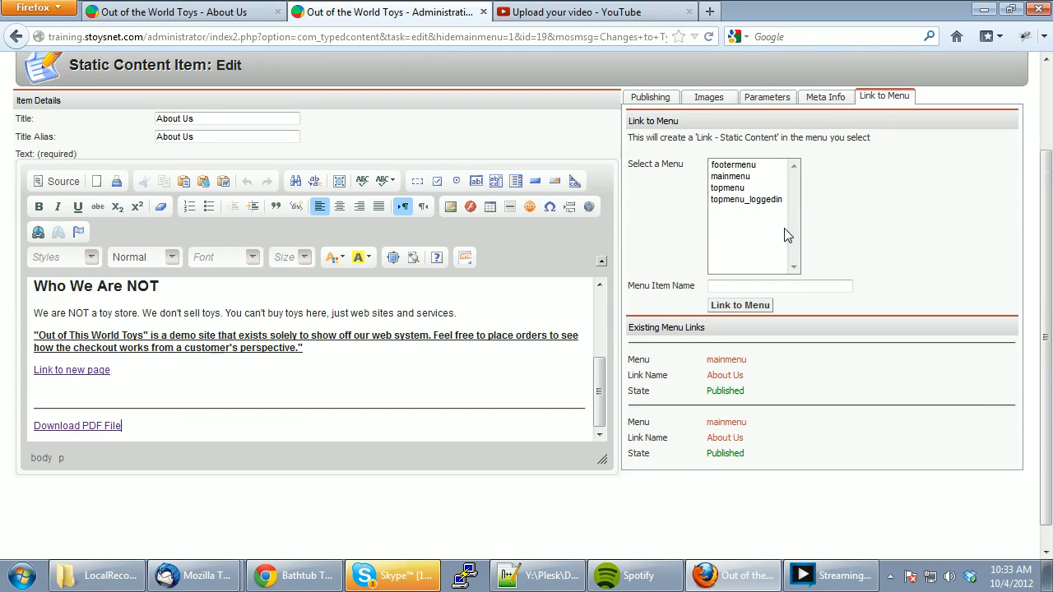
pyautogui.scroll(3, 773, 226)
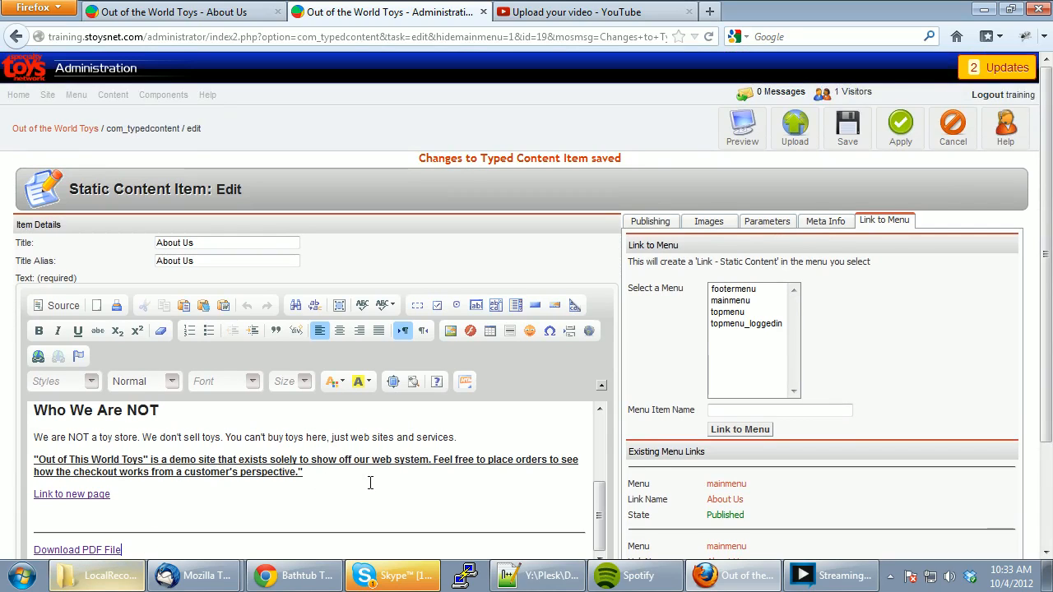
pyautogui.click(307, 540)
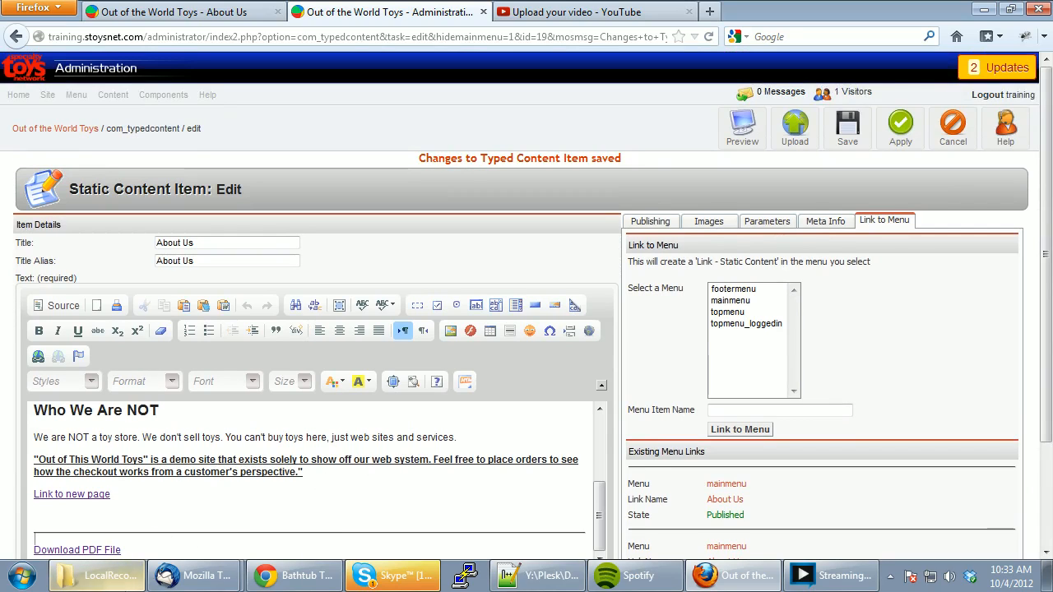